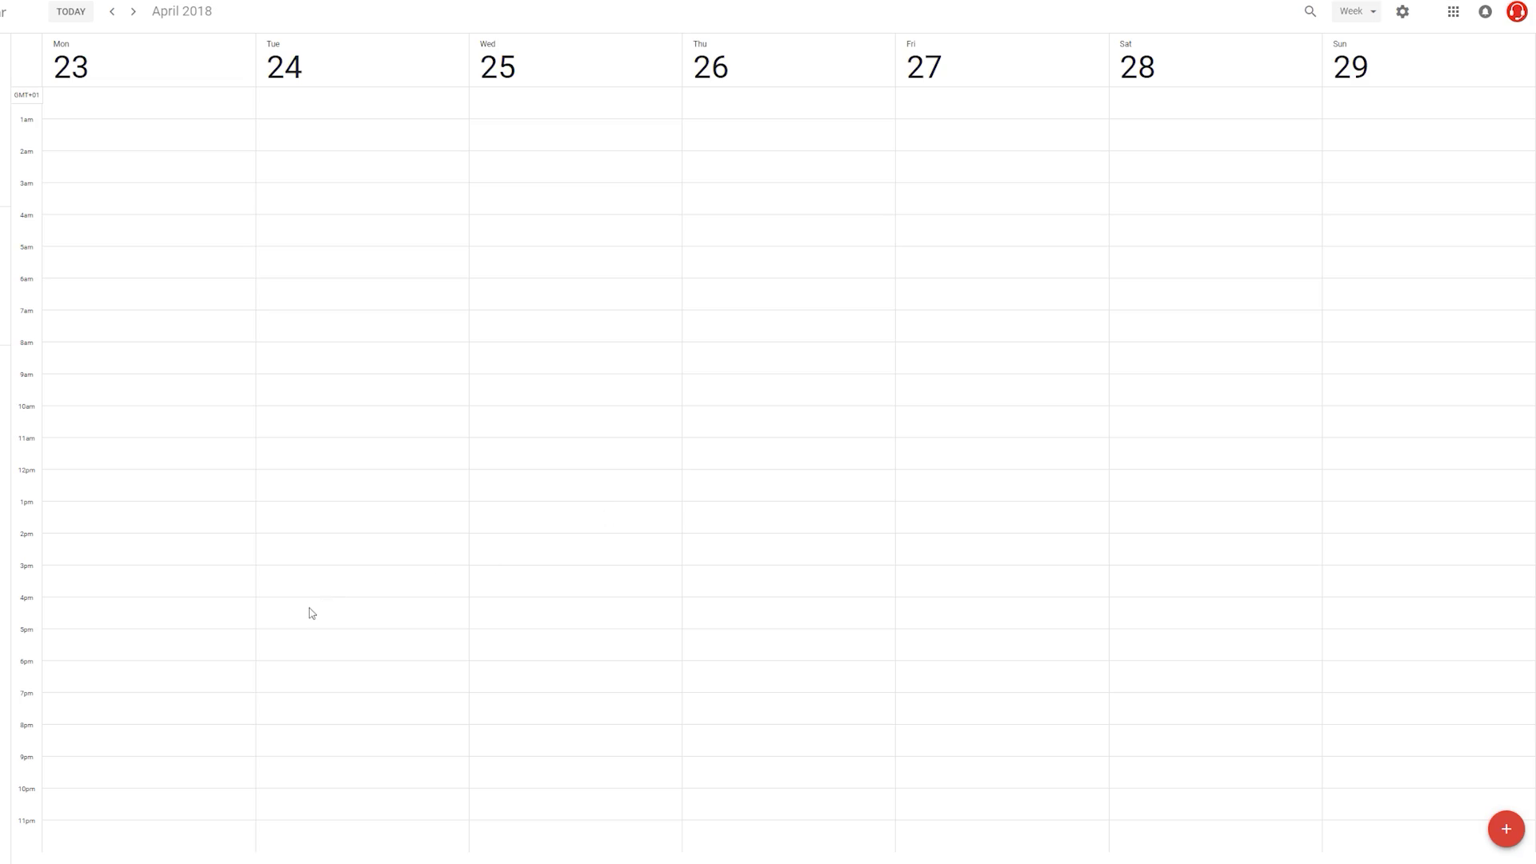
Add 4–8pm 'Stream' events on Tuesday, Wednesday and Thursday
{"action": "left_click_drag", "start_coordinate": [311, 610], "coordinate": [318, 718]}
{"action": "type", "text": "Stream"}
{"action": "key", "text": "Return"}
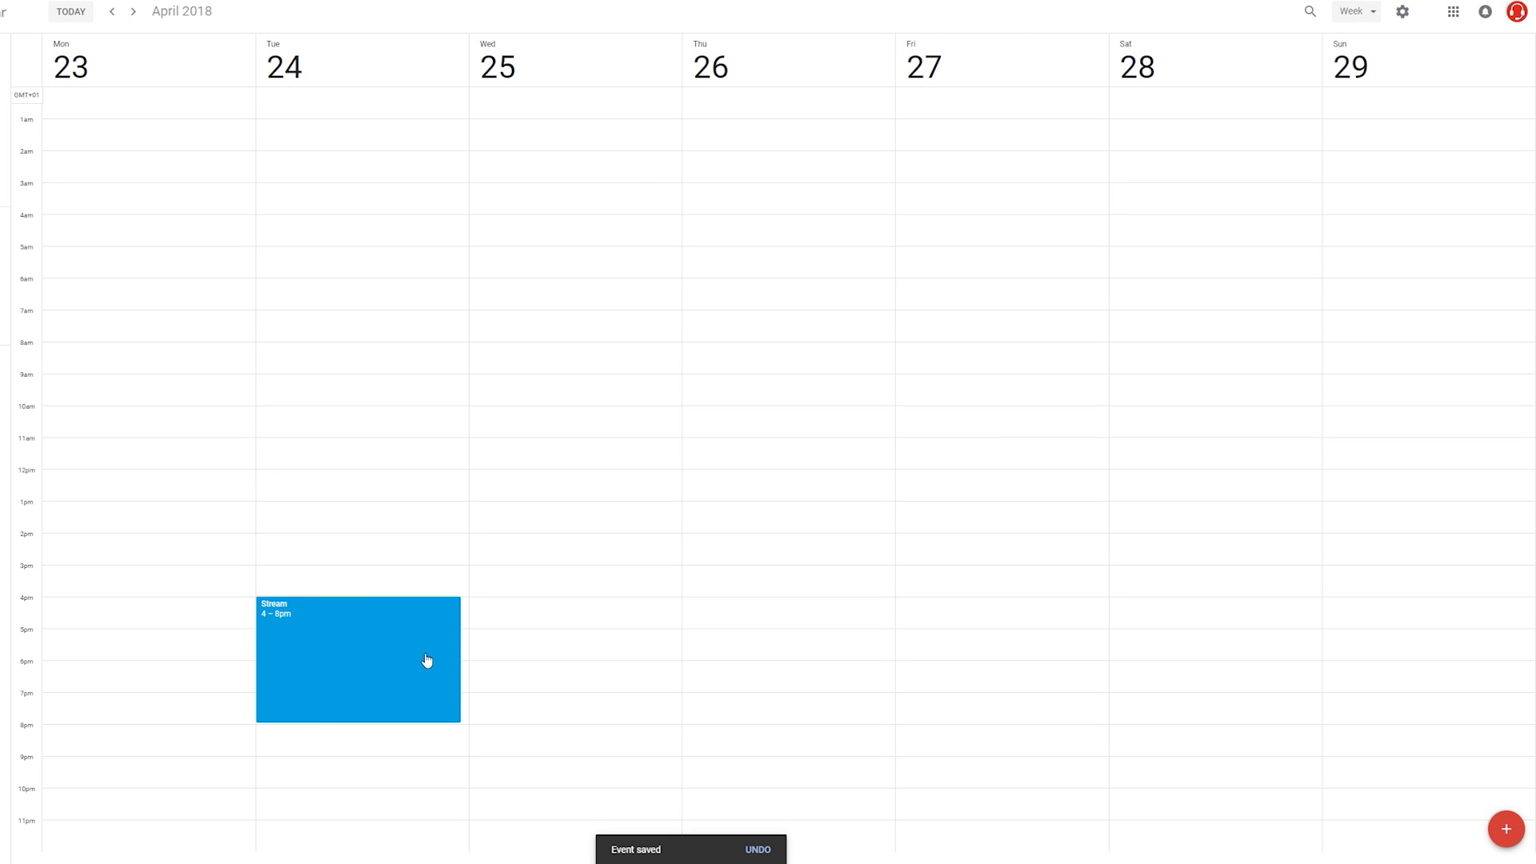
{"action": "left_click_drag", "start_coordinate": [505, 610], "coordinate": [497, 720]}
{"action": "type", "text": "St"}
{"action": "key", "text": "Return"}
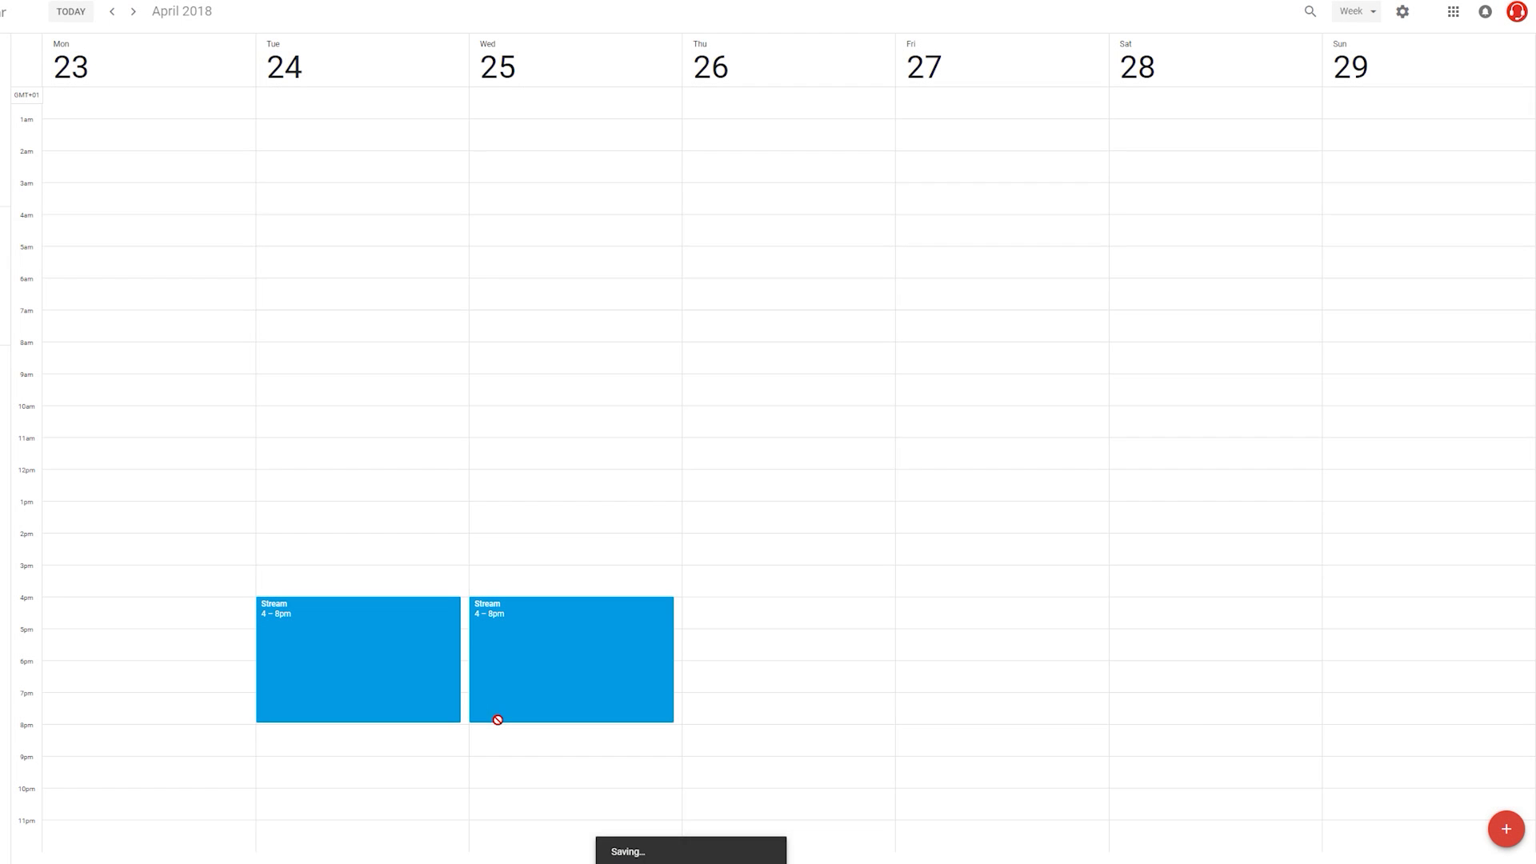
{"action": "left_click_drag", "start_coordinate": [741, 608], "coordinate": [737, 720]}
{"action": "type", "text": "Stream"}
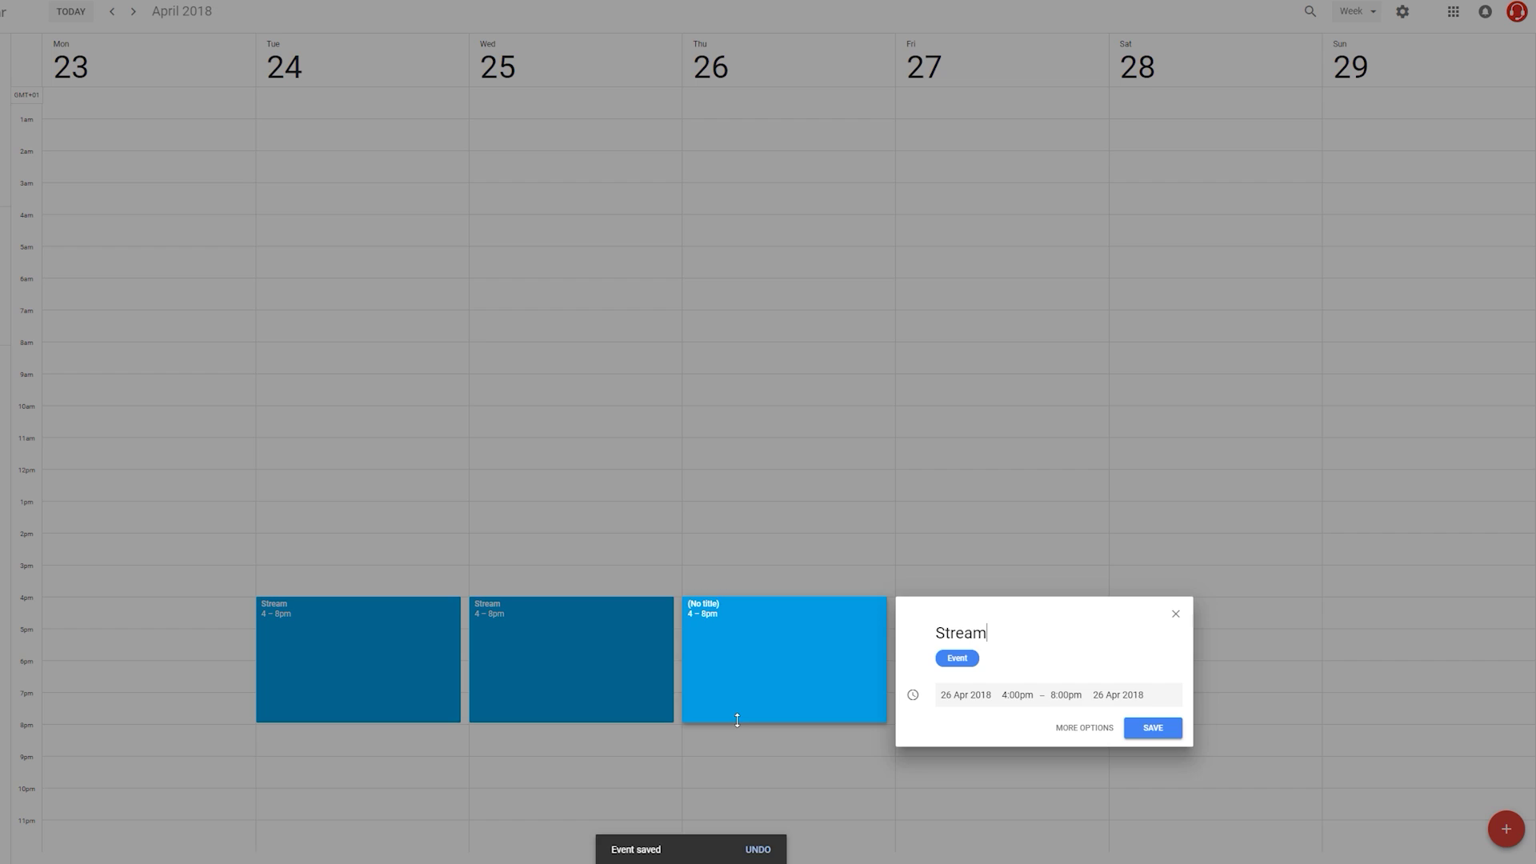
{"action": "key", "text": "Return"}
Add a 4–8pm 'Stream' event on Friday and an 11am–8pm one on Saturday 28
{"action": "left_click_drag", "start_coordinate": [924, 608], "coordinate": [930, 720]}
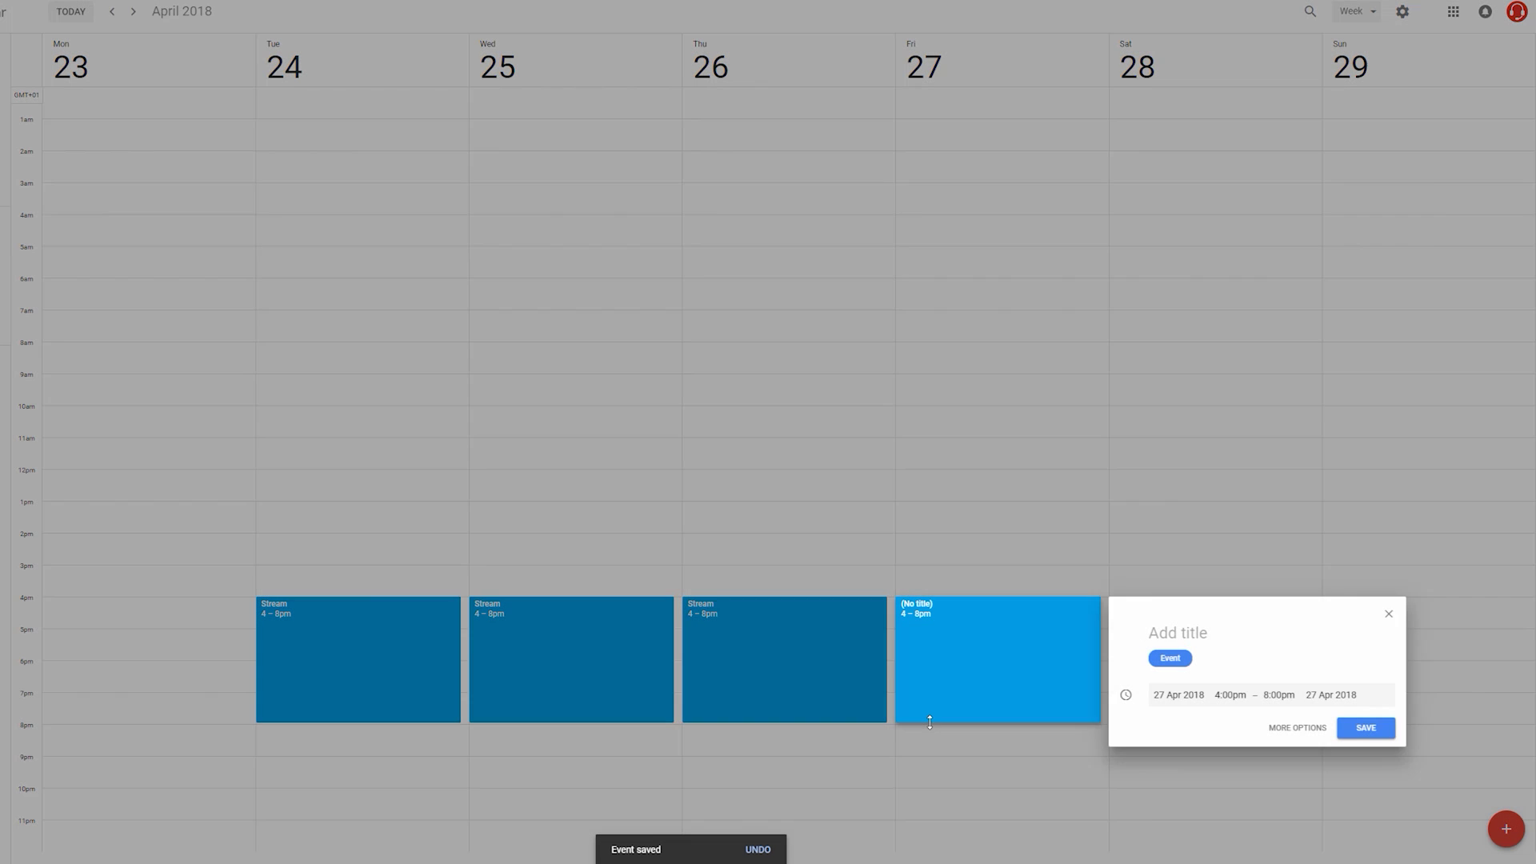
{"action": "type", "text": "Stream"}
{"action": "key", "text": "Return"}
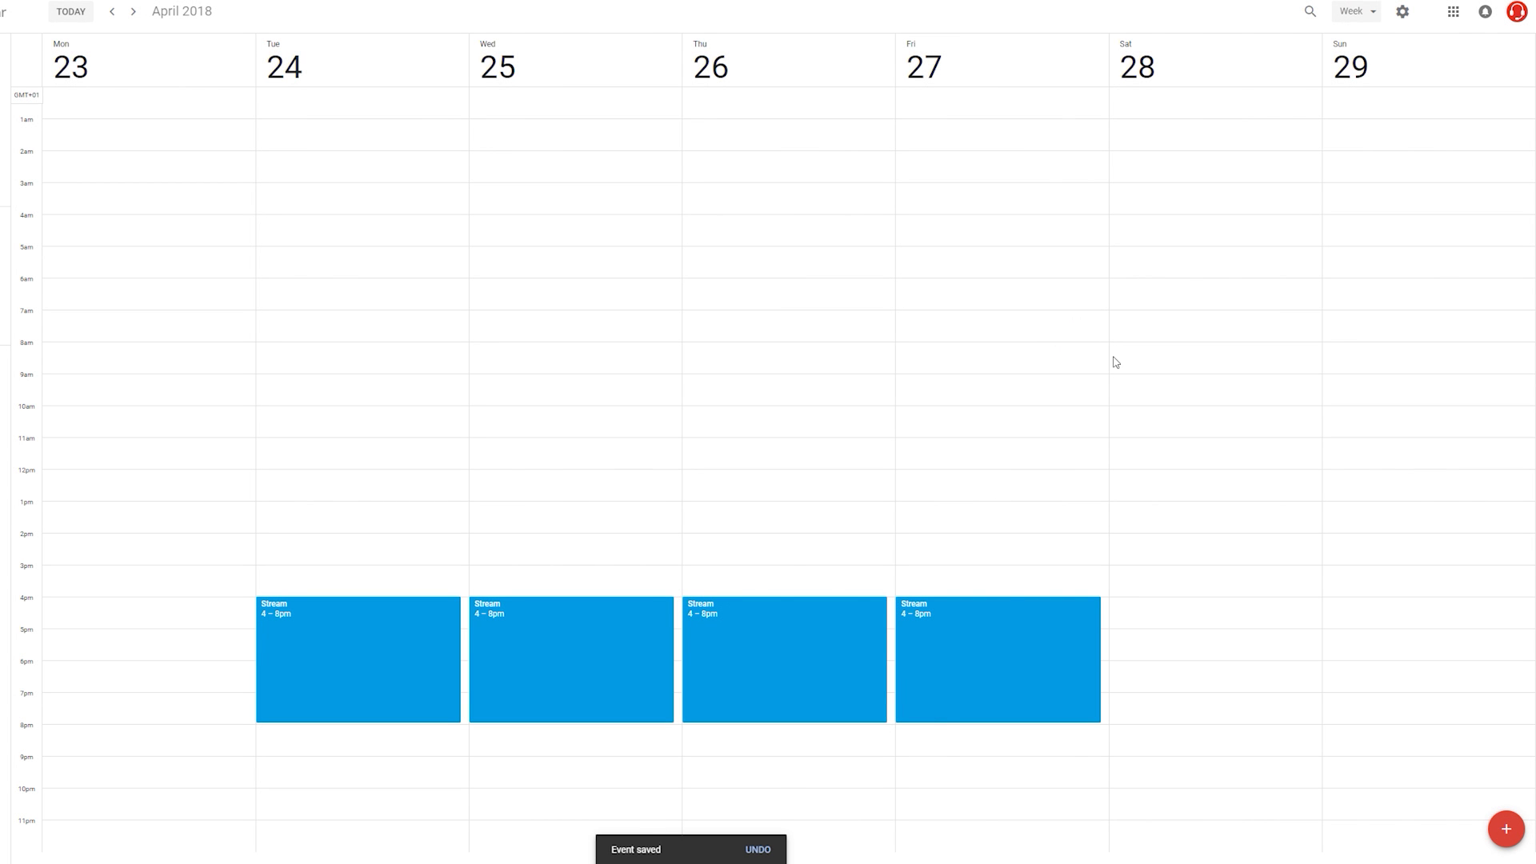
{"action": "left_click_drag", "start_coordinate": [1116, 438], "coordinate": [1138, 710]}
{"action": "type", "text": "Stream"}
{"action": "key", "text": "Return"}
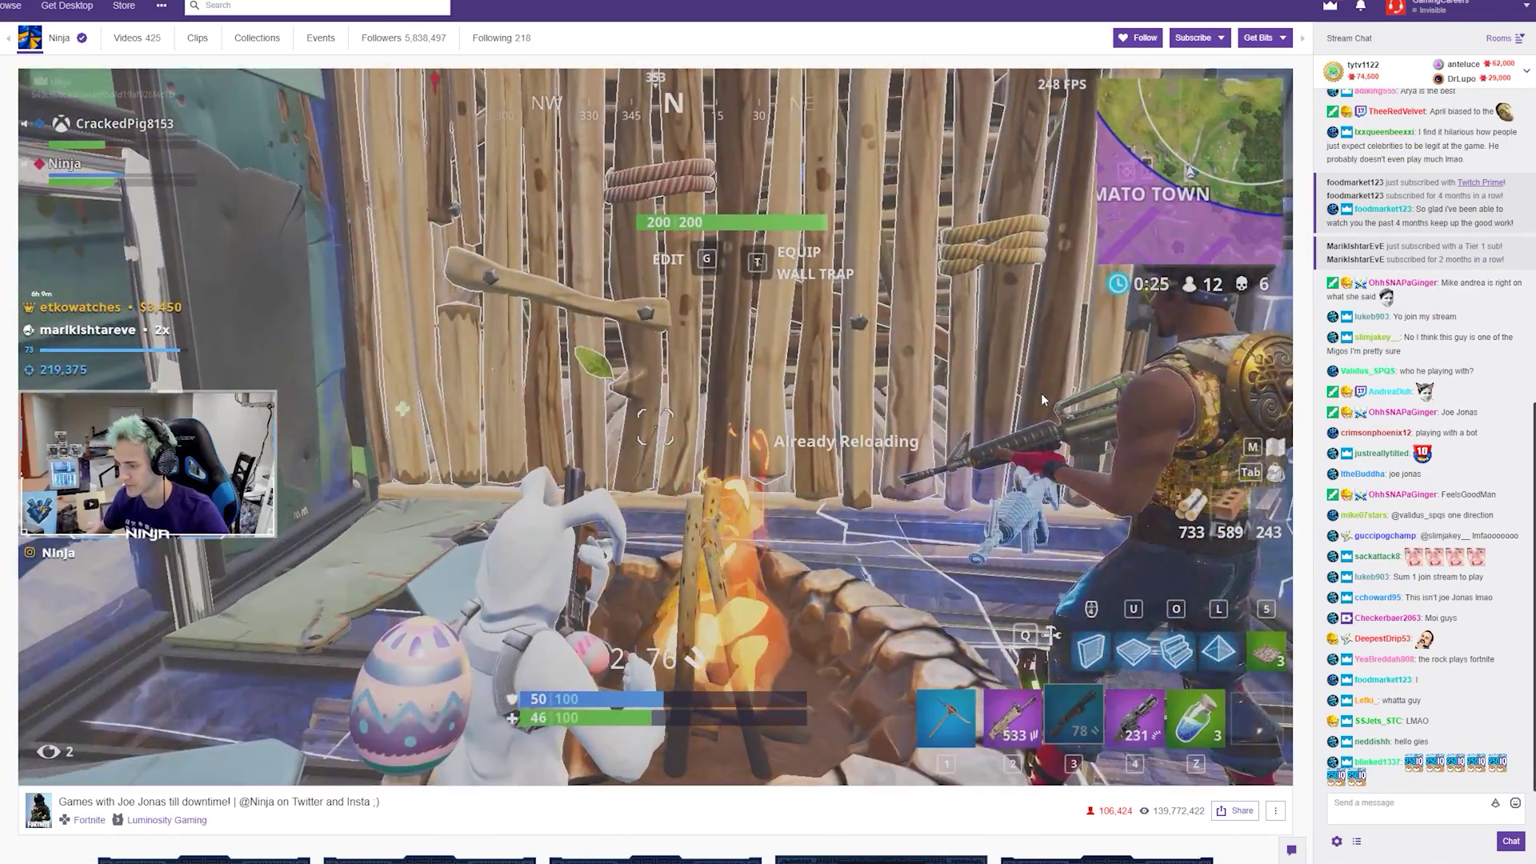
Scroll through TimTheTatman's and AsmodaiTV's channel panels, selecting their weekly schedule lines
{"action": "scroll", "coordinate": [1042, 398], "scroll_direction": "down", "scroll_amount": 6}
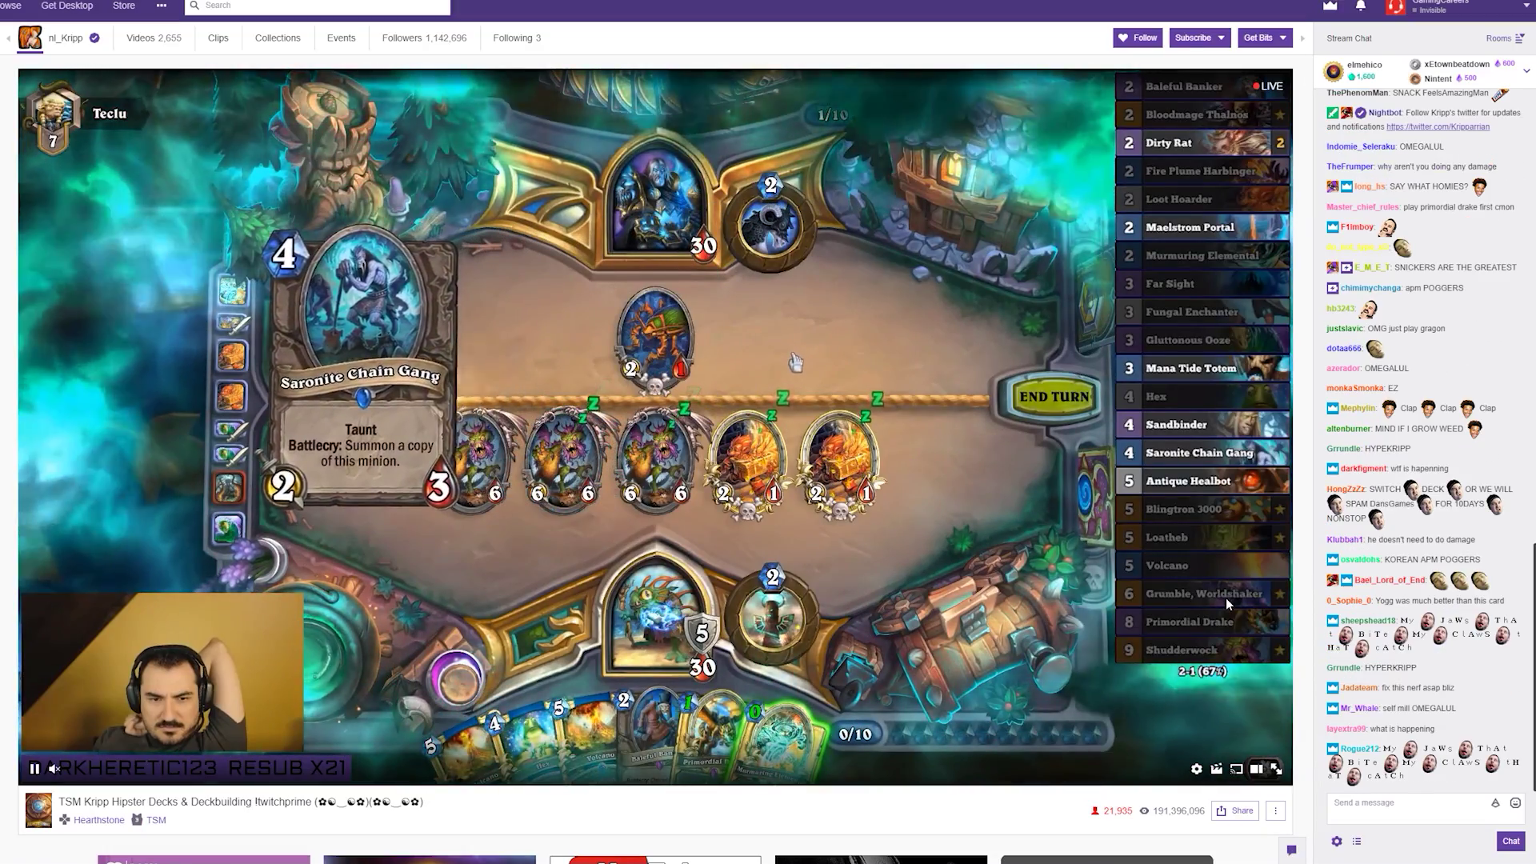
{"action": "scroll", "coordinate": [1226, 600], "scroll_direction": "down", "scroll_amount": 5}
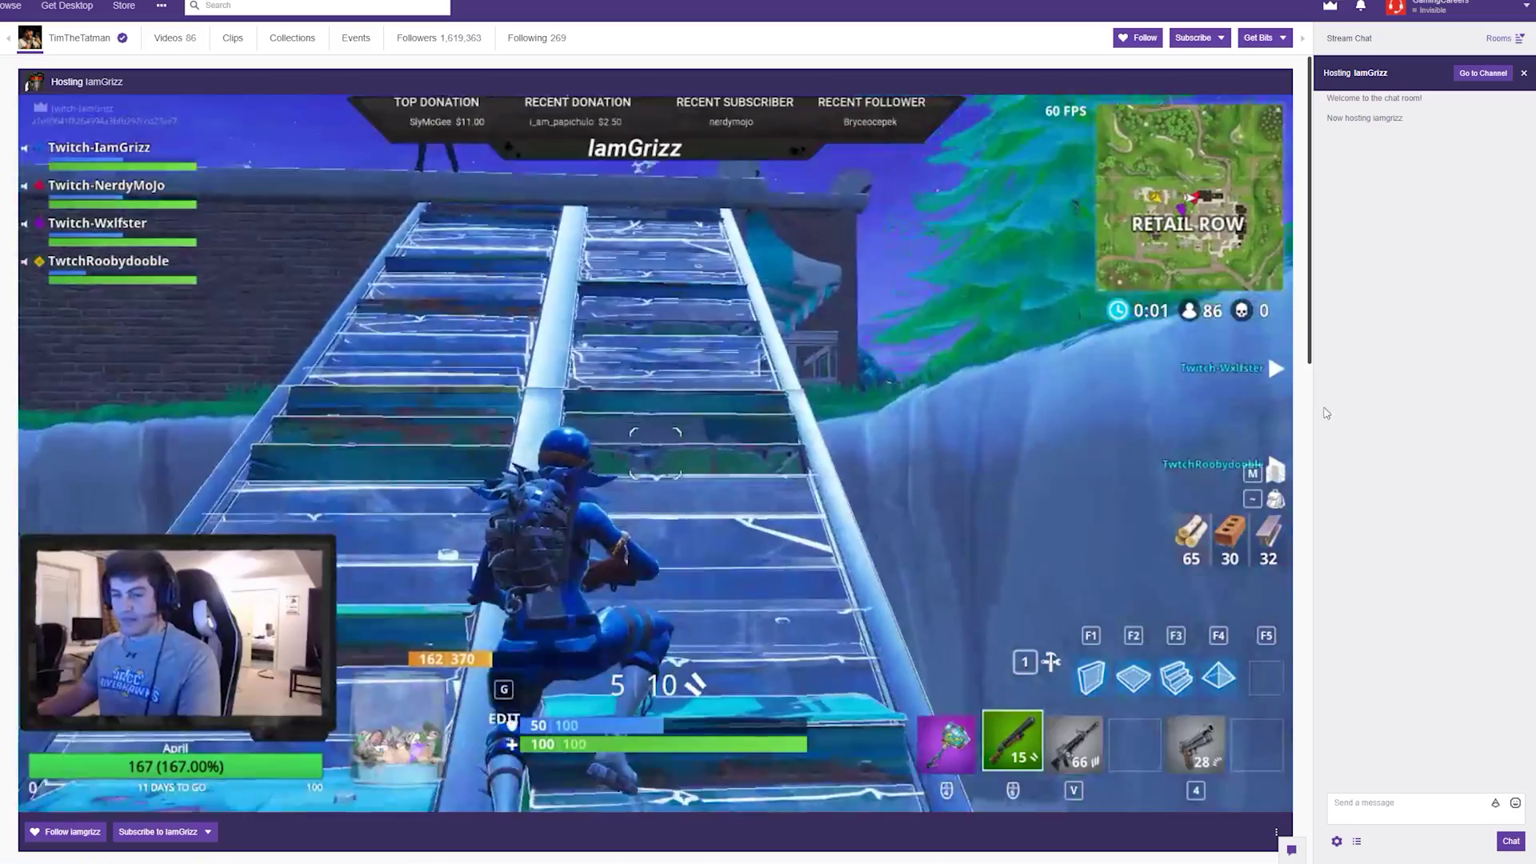
{"action": "scroll", "coordinate": [702, 346], "scroll_direction": "down", "scroll_amount": 3}
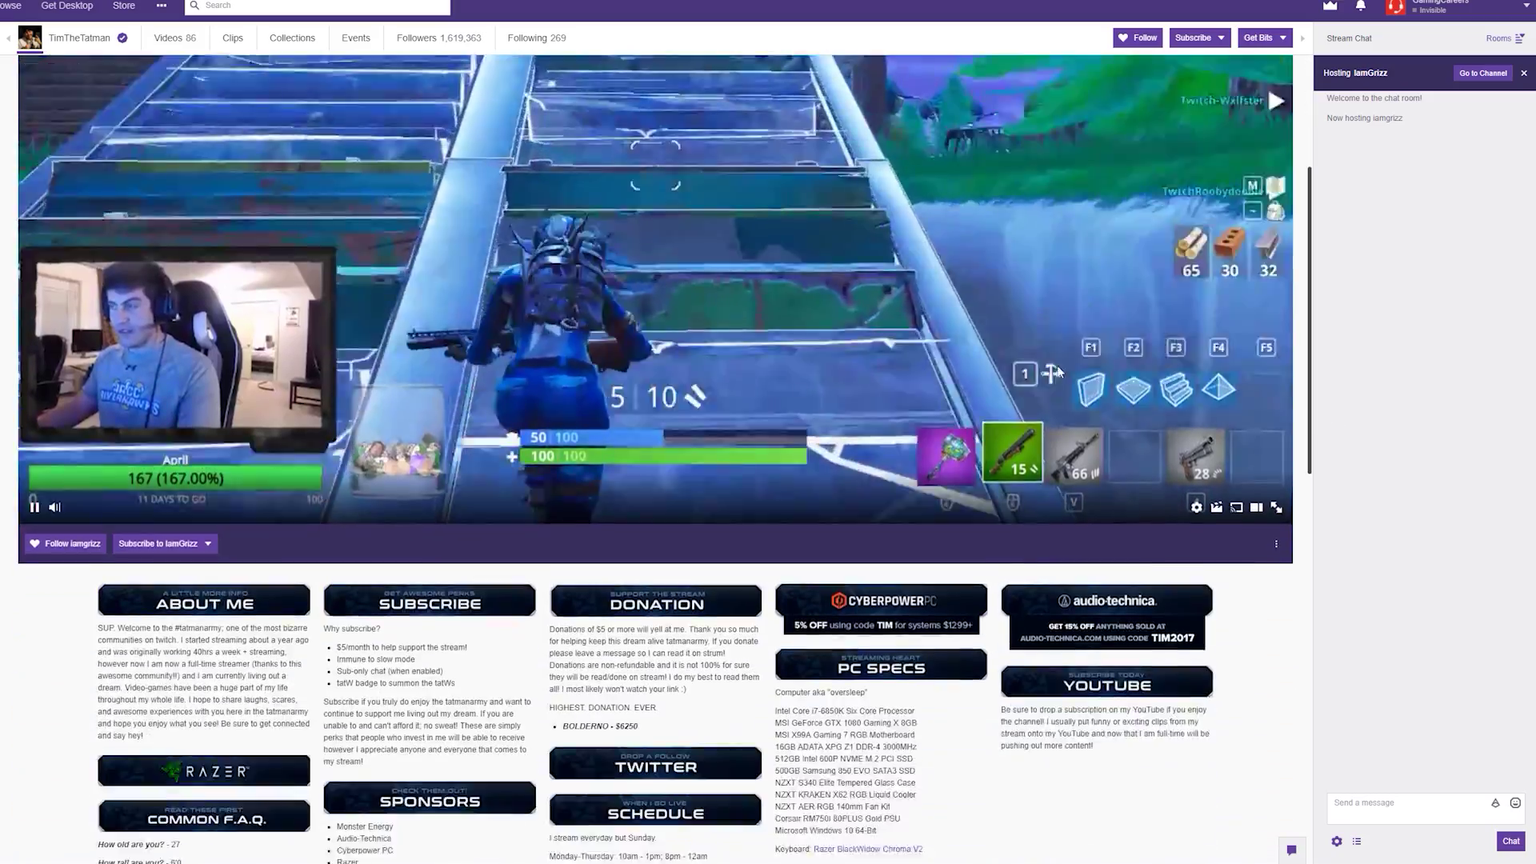
{"action": "scroll", "coordinate": [702, 346], "scroll_direction": "down", "scroll_amount": 5}
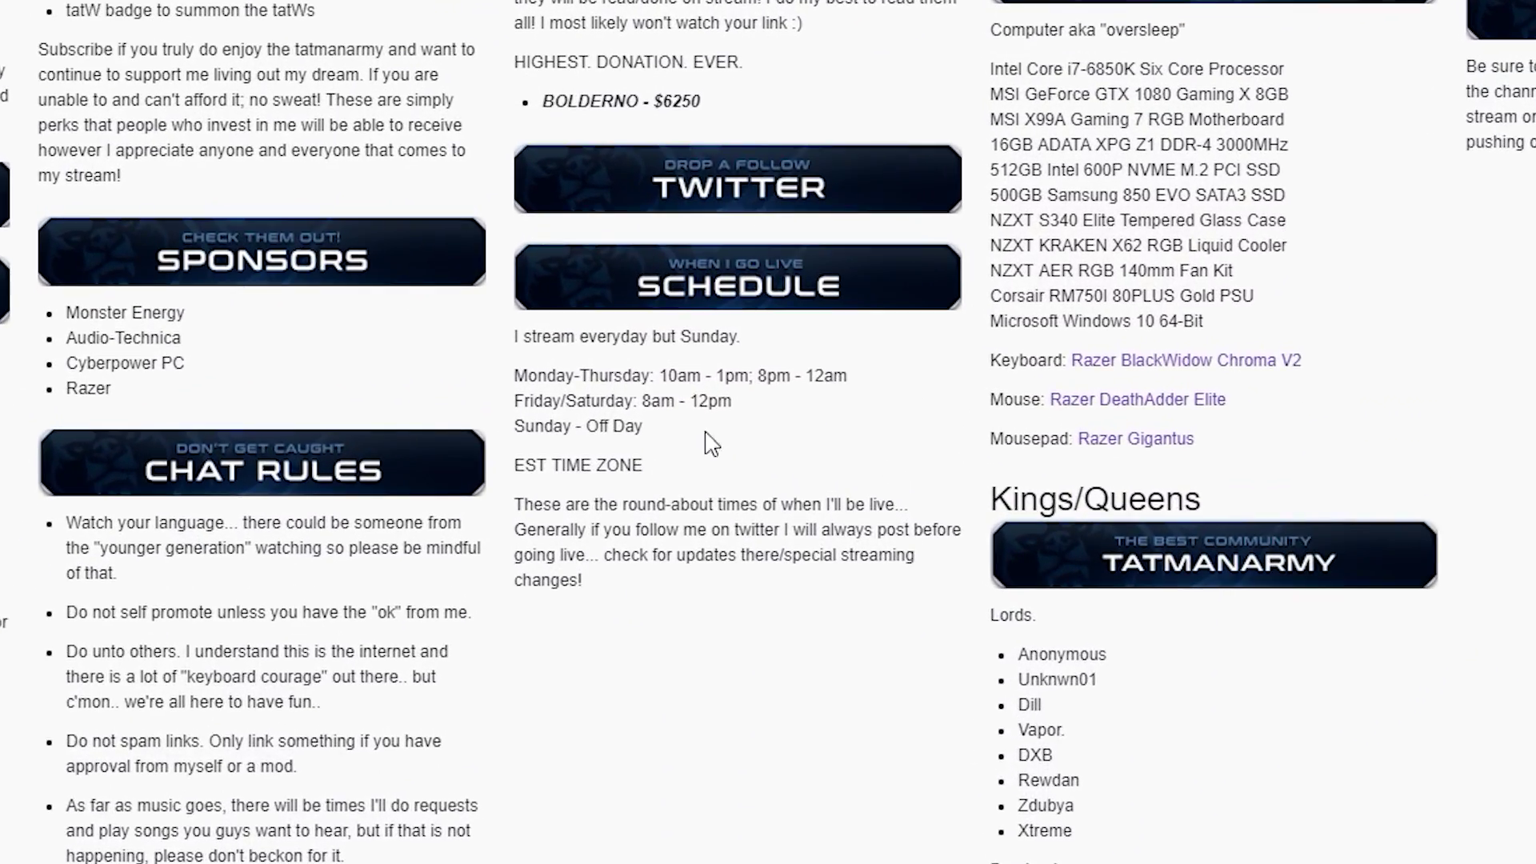
{"action": "left_click_drag", "start_coordinate": [592, 422], "coordinate": [528, 376]}
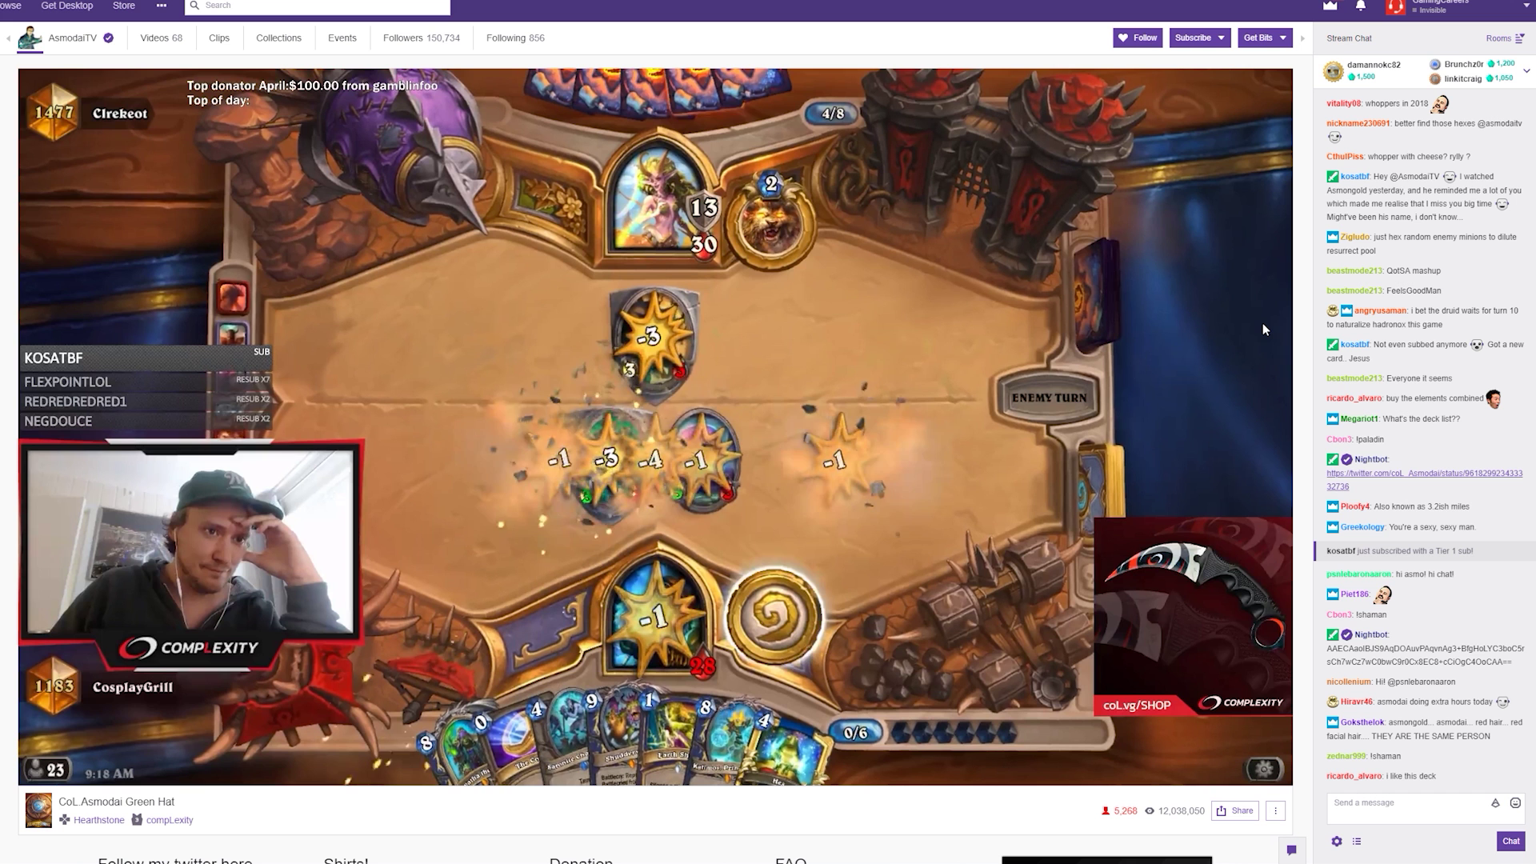
{"action": "scroll", "coordinate": [1262, 331], "scroll_direction": "down", "scroll_amount": 5}
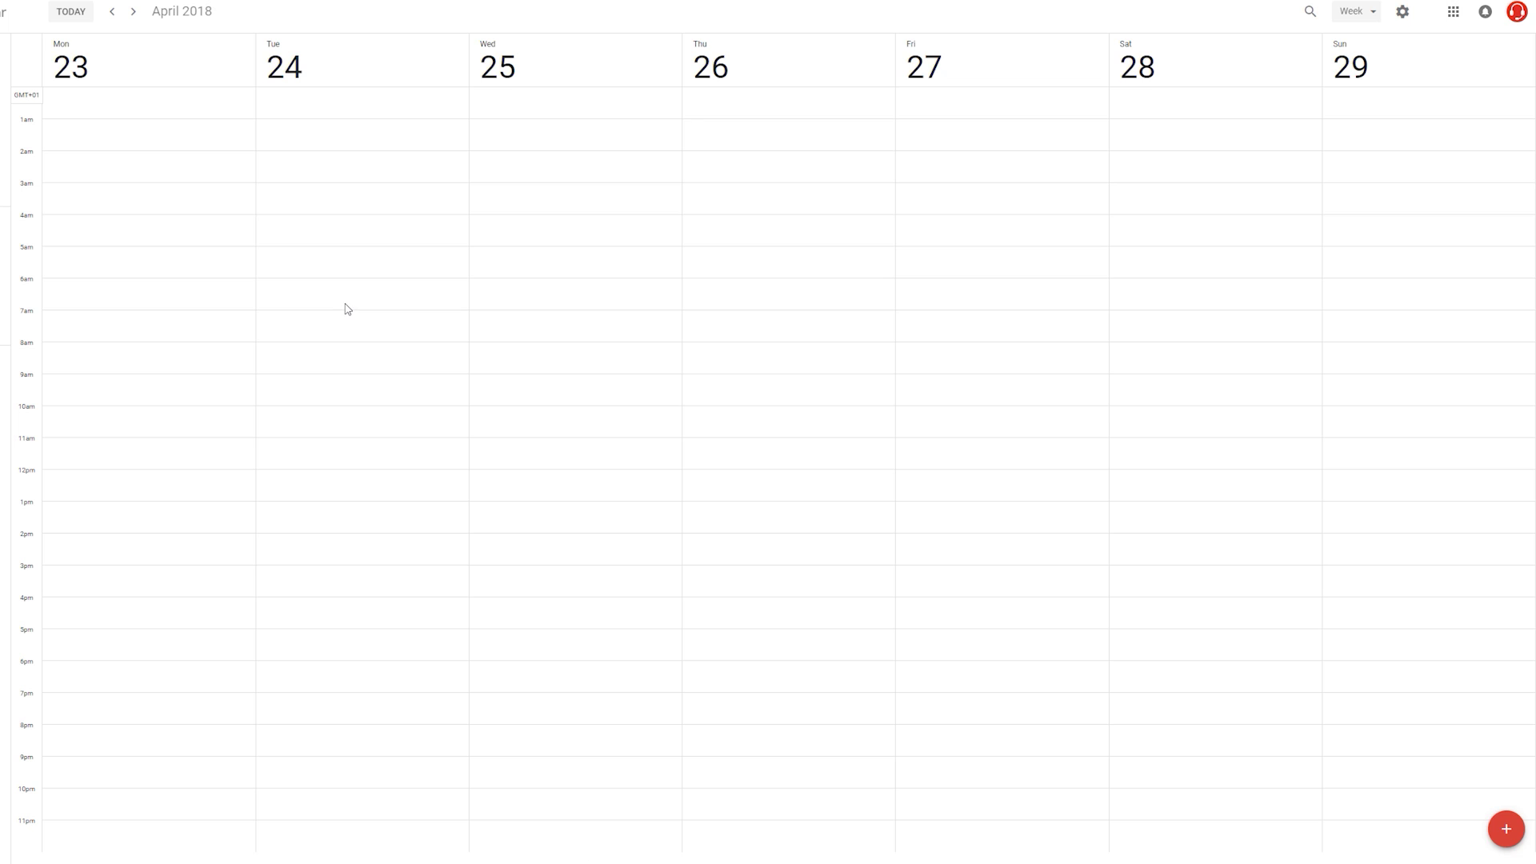
Add 7am–11pm 'Stream' events on Monday, Tuesday and Wednesday
{"action": "left_click_drag", "start_coordinate": [144, 313], "coordinate": [154, 816]}
{"action": "type", "text": "Stream"}
{"action": "key", "text": "Return"}
{"action": "left_click_drag", "start_coordinate": [312, 316], "coordinate": [326, 817]}
{"action": "type", "text": "S"}
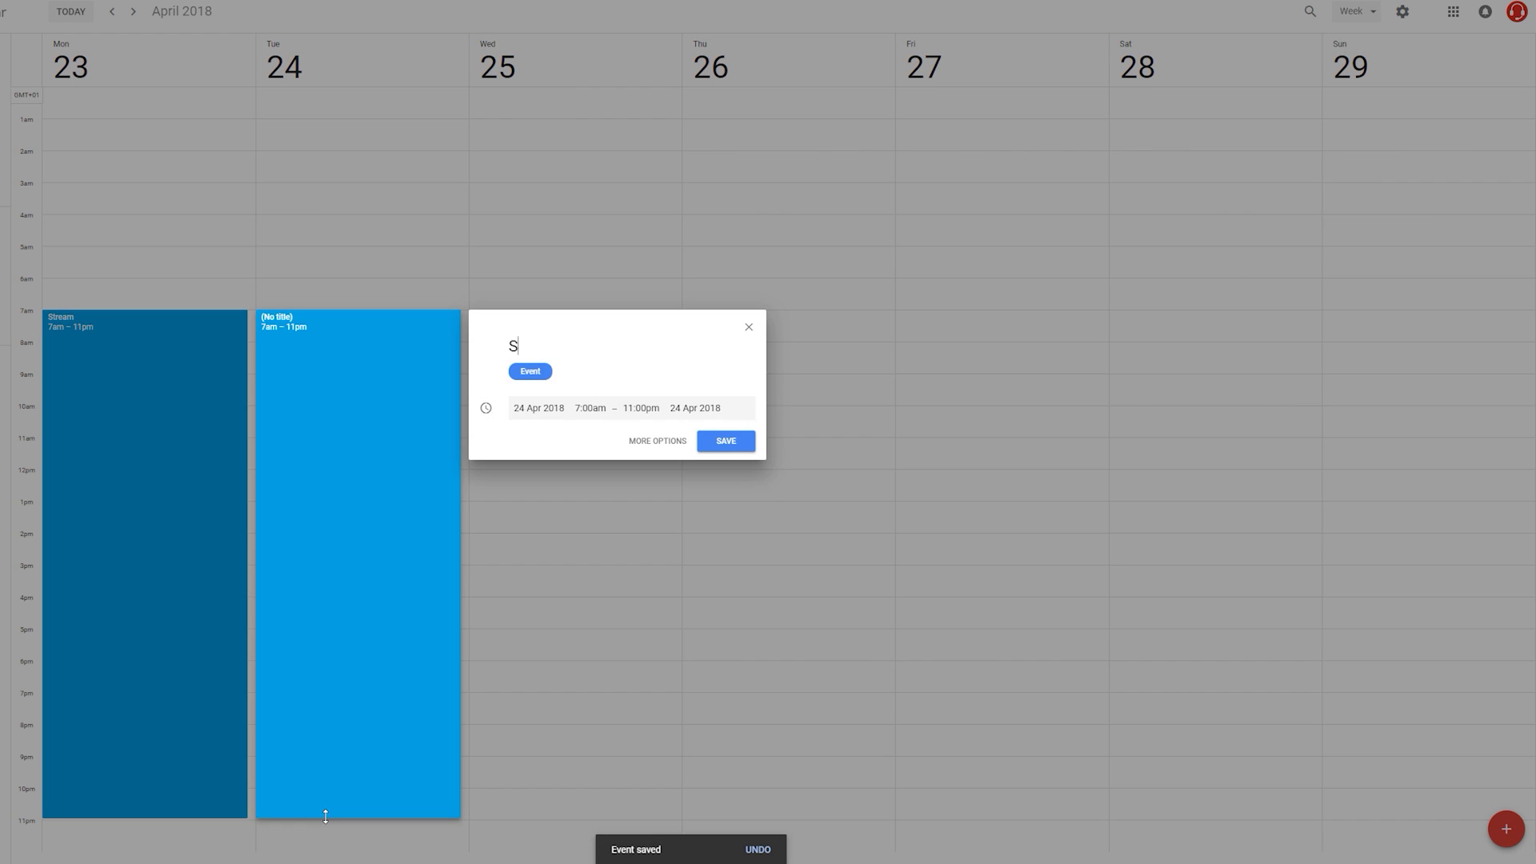
{"action": "type", "text": "tream"}
{"action": "key", "text": "Return"}
{"action": "left_click_drag", "start_coordinate": [480, 316], "coordinate": [556, 816]}
Add 7am–11pm 'Stream' events on Thursday through Sunday 29
{"action": "type", "text": "Stream"}
{"action": "left_click_drag", "start_coordinate": [704, 316], "coordinate": [777, 821]}
{"action": "type", "text": "Stream"}
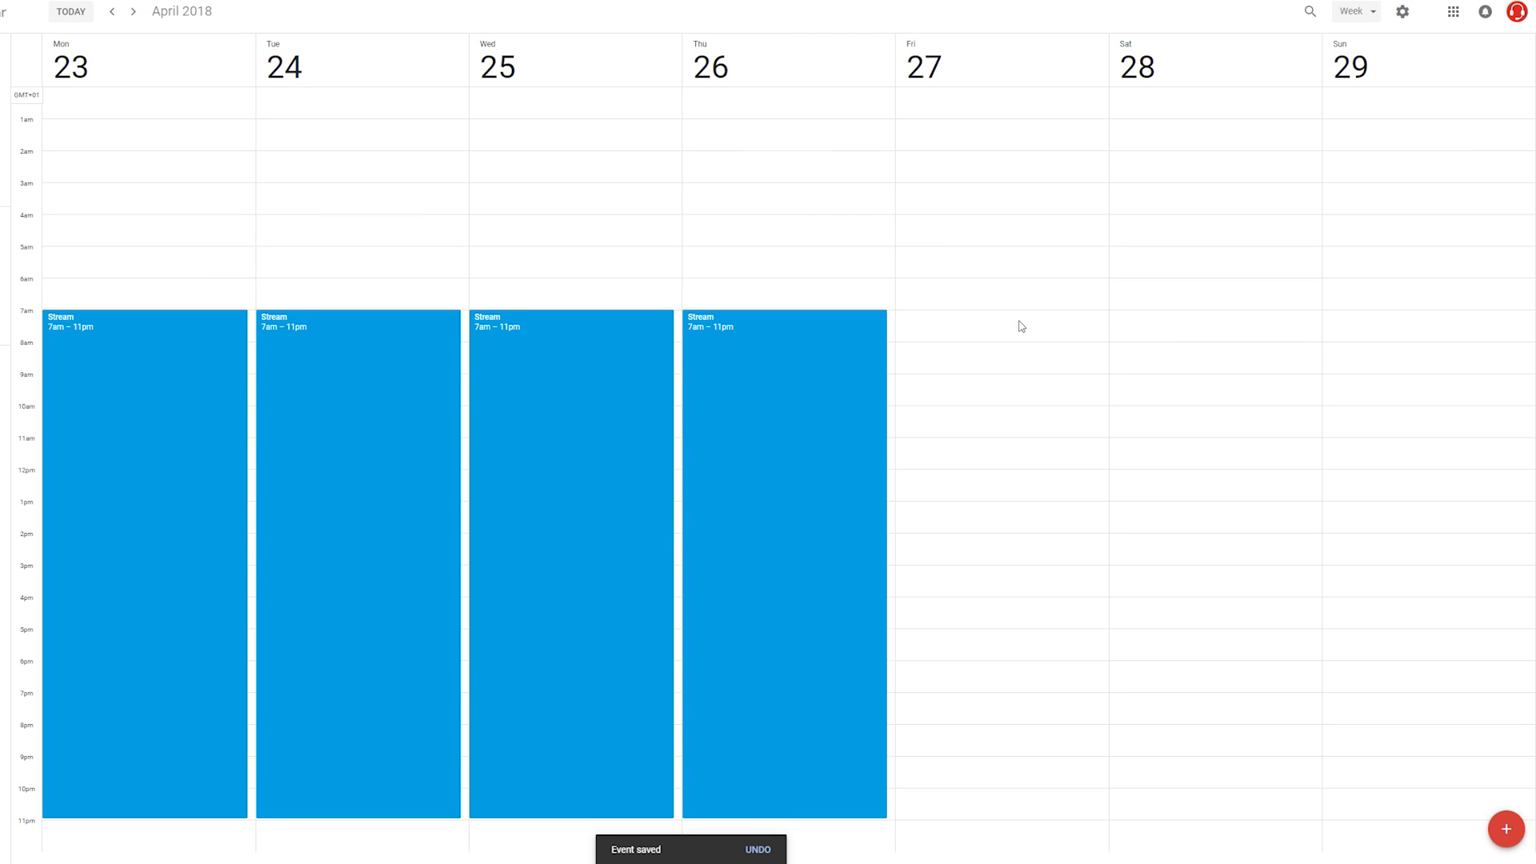
{"action": "left_click_drag", "start_coordinate": [1021, 320], "coordinate": [995, 816]}
{"action": "type", "text": "Stream"}
{"action": "key", "text": "Return"}
{"action": "left_click_drag", "start_coordinate": [1137, 316], "coordinate": [1206, 816]}
{"action": "type", "text": "Stream"}
{"action": "left_click_drag", "start_coordinate": [1352, 316], "coordinate": [1382, 820]}
{"action": "type", "text": "Stream"}
{"action": "key", "text": "Return"}
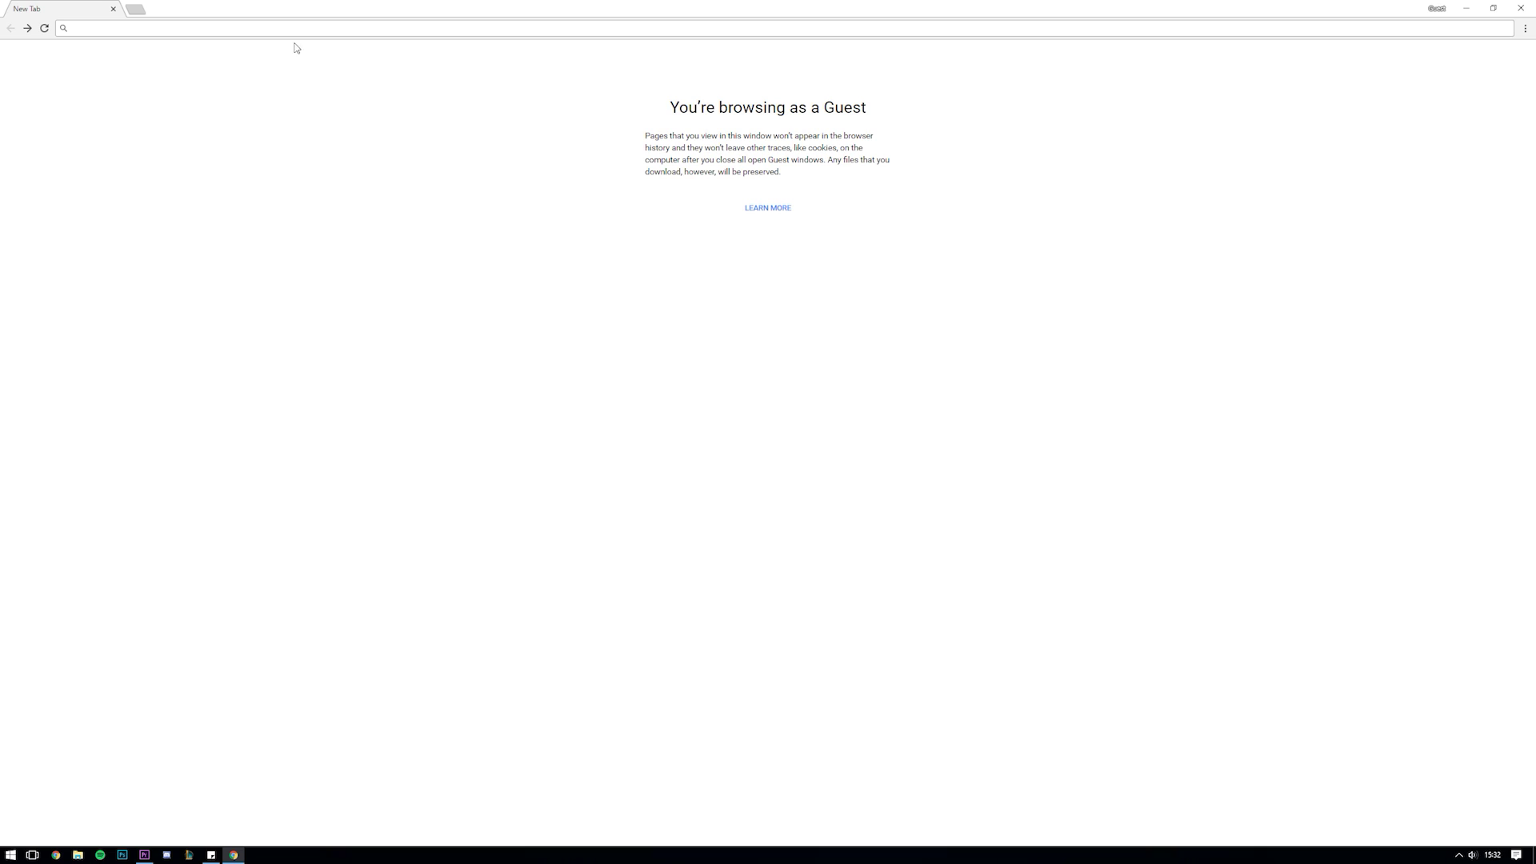
Log into Twitch with the channel's username and password, then go to its Dashboard
{"action": "type", "text": "twitch"}
{"action": "key", "text": "Return"}
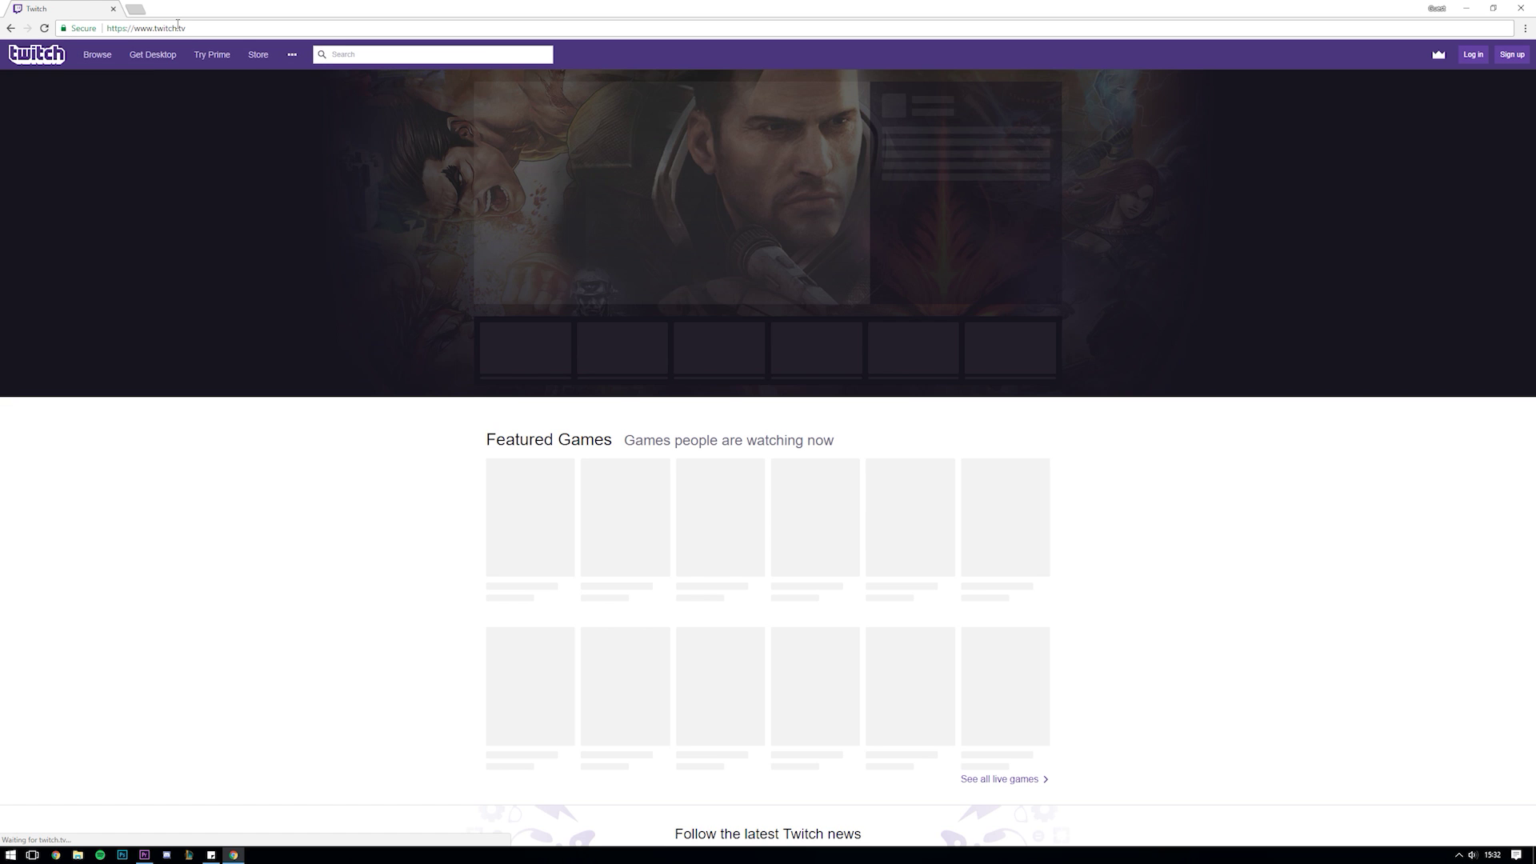
{"action": "left_click", "coordinate": [1473, 54]}
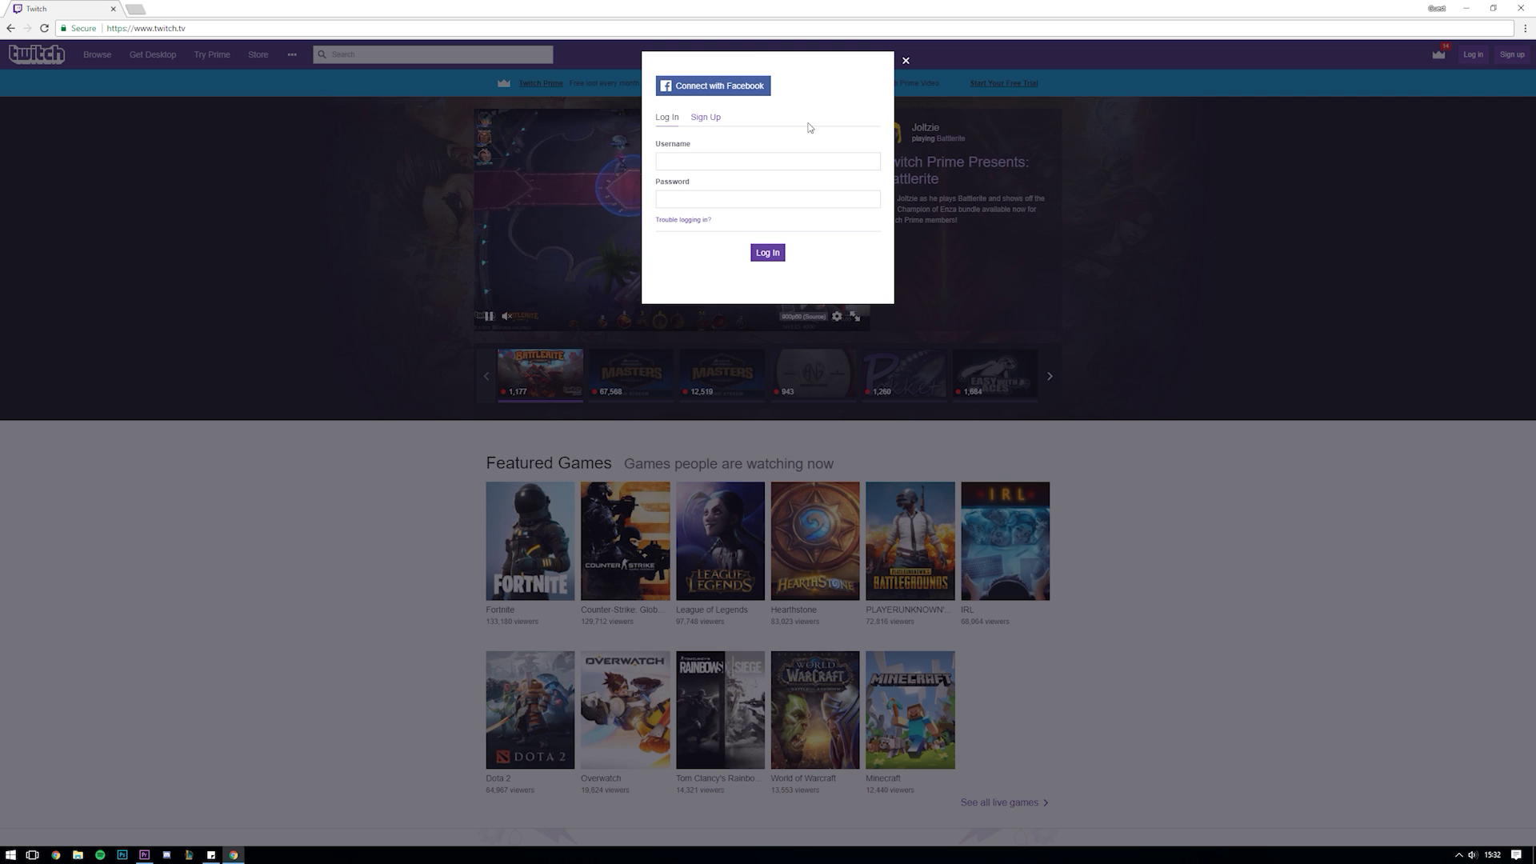
{"action": "type", "text": "gamingcareers"}
{"action": "key", "text": "Tab"}
{"action": "type", "text": "••••••••••••••••••••"}
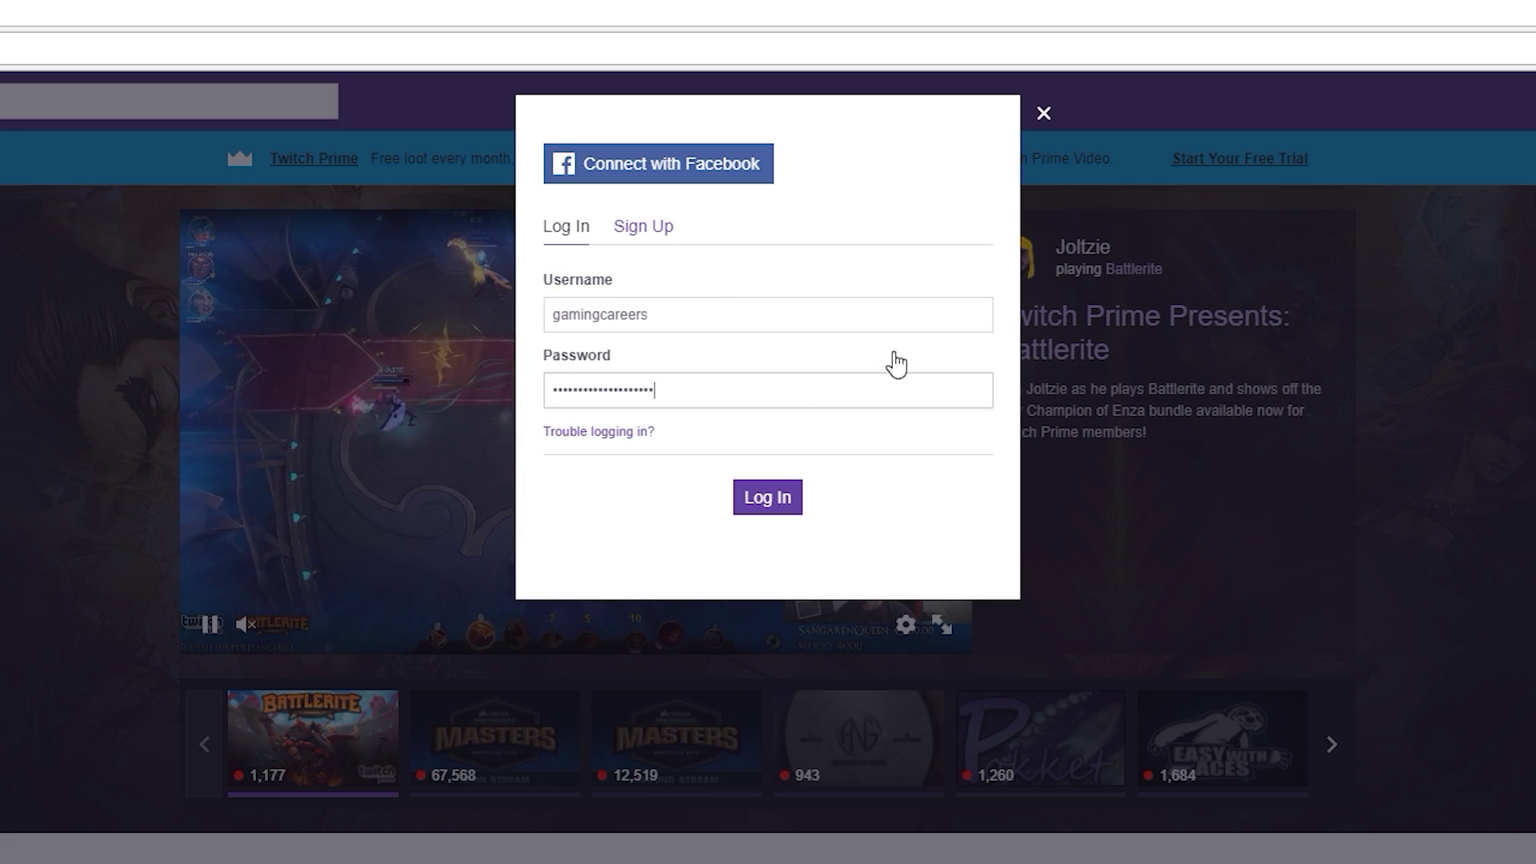
{"action": "left_click", "coordinate": [769, 257]}
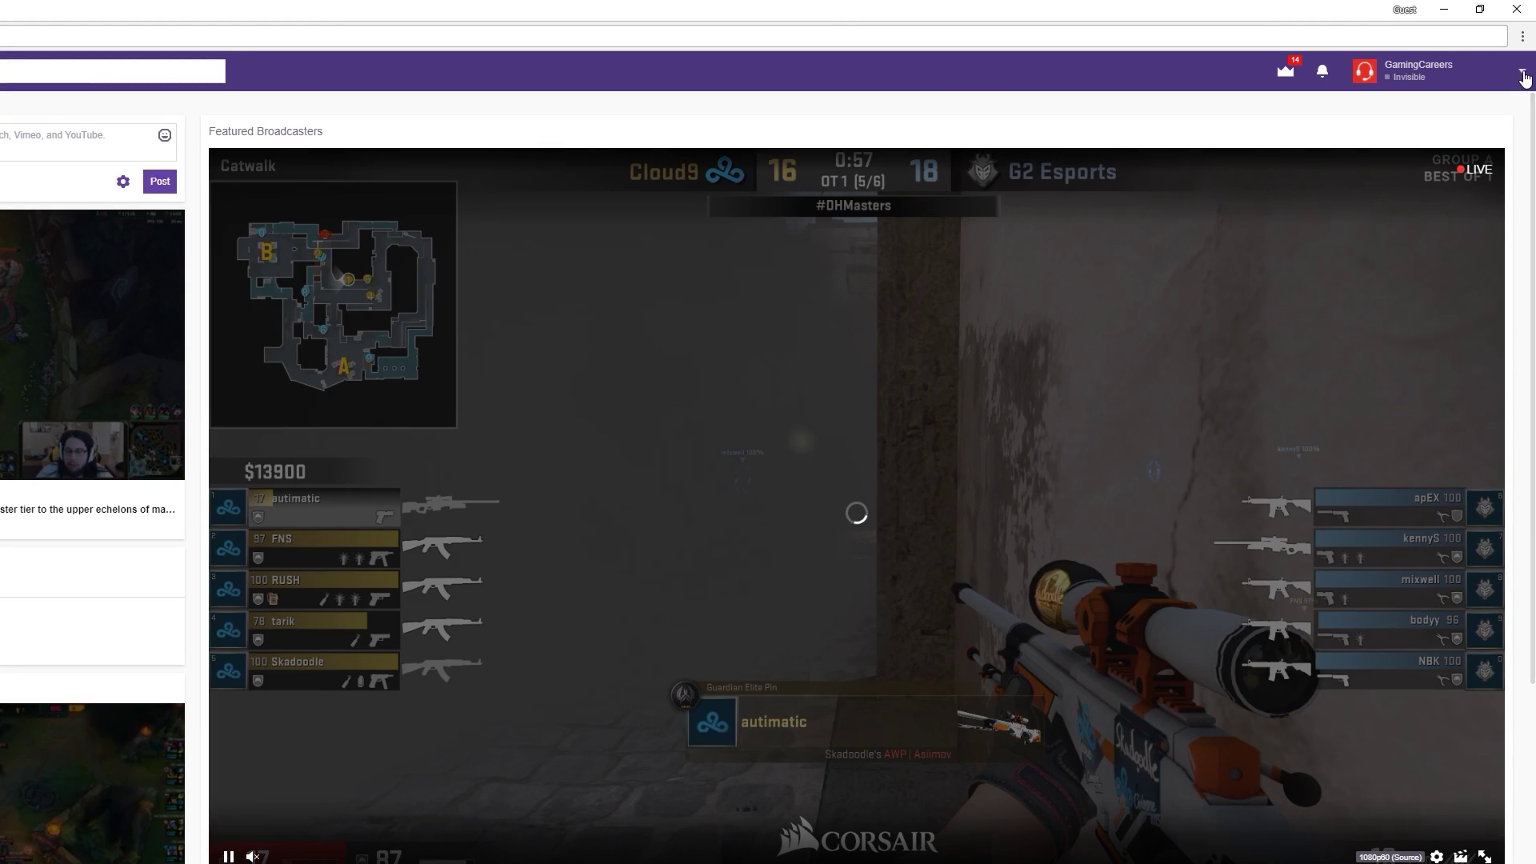
{"action": "left_click", "coordinate": [1522, 71]}
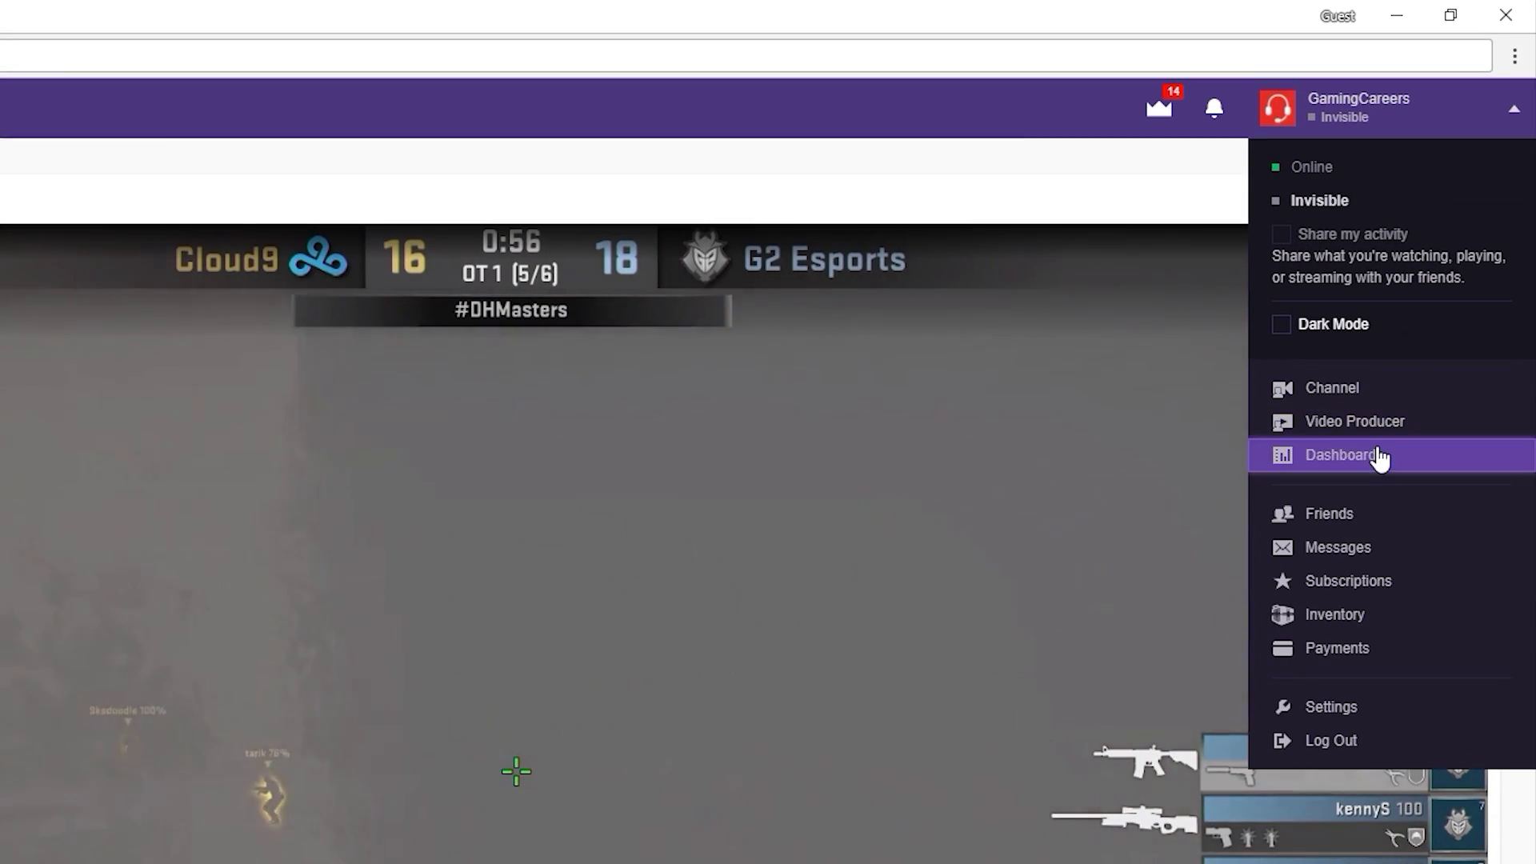
{"action": "left_click", "coordinate": [1381, 456]}
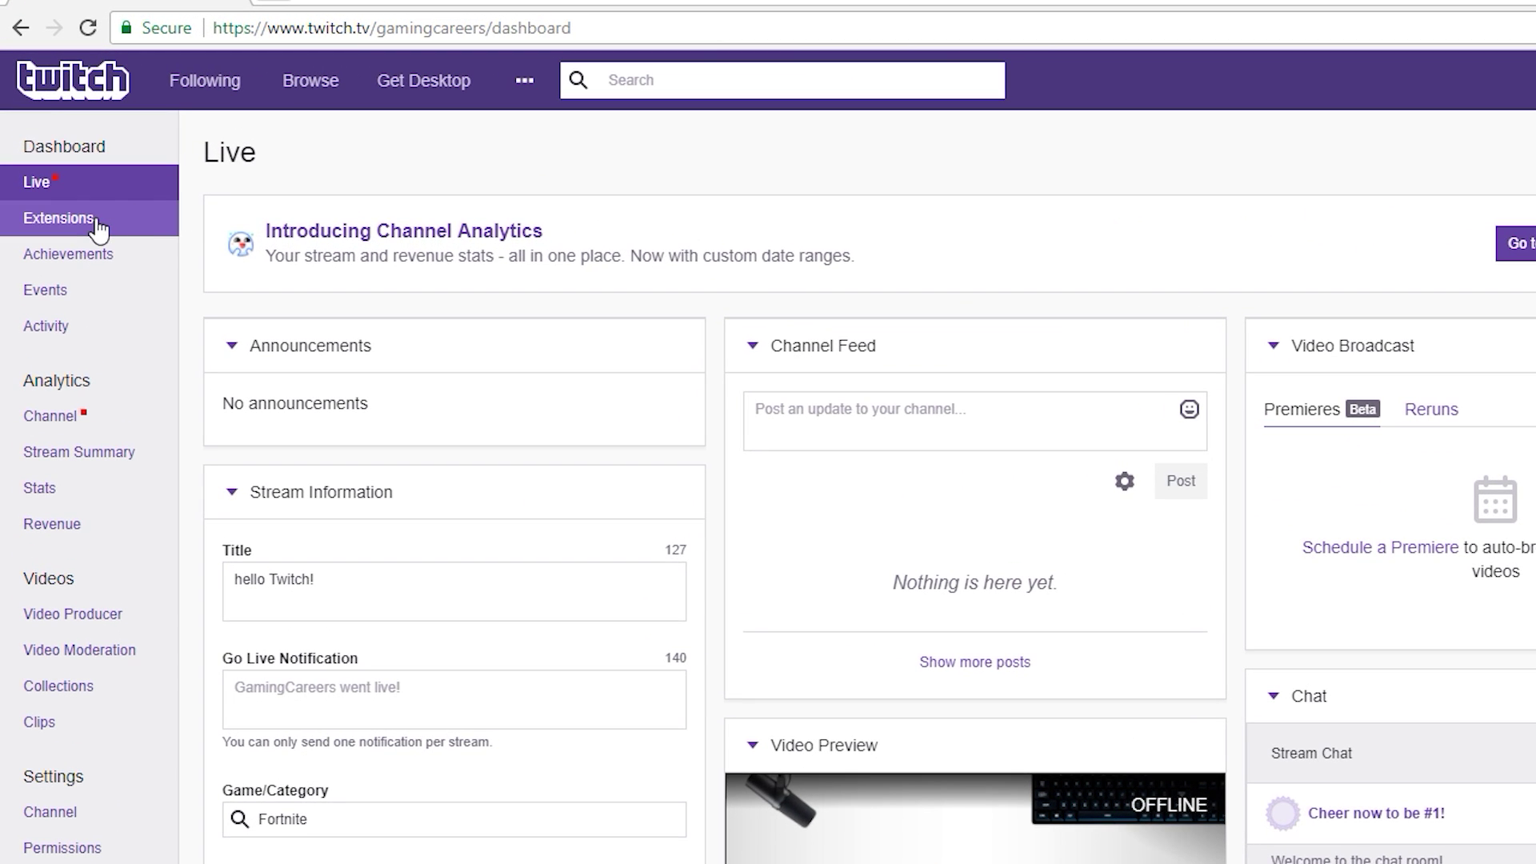
Filter Extensions for 'schedule' and install Streamlabs Stream Schedule & Countdown
{"action": "left_click", "coordinate": [94, 224]}
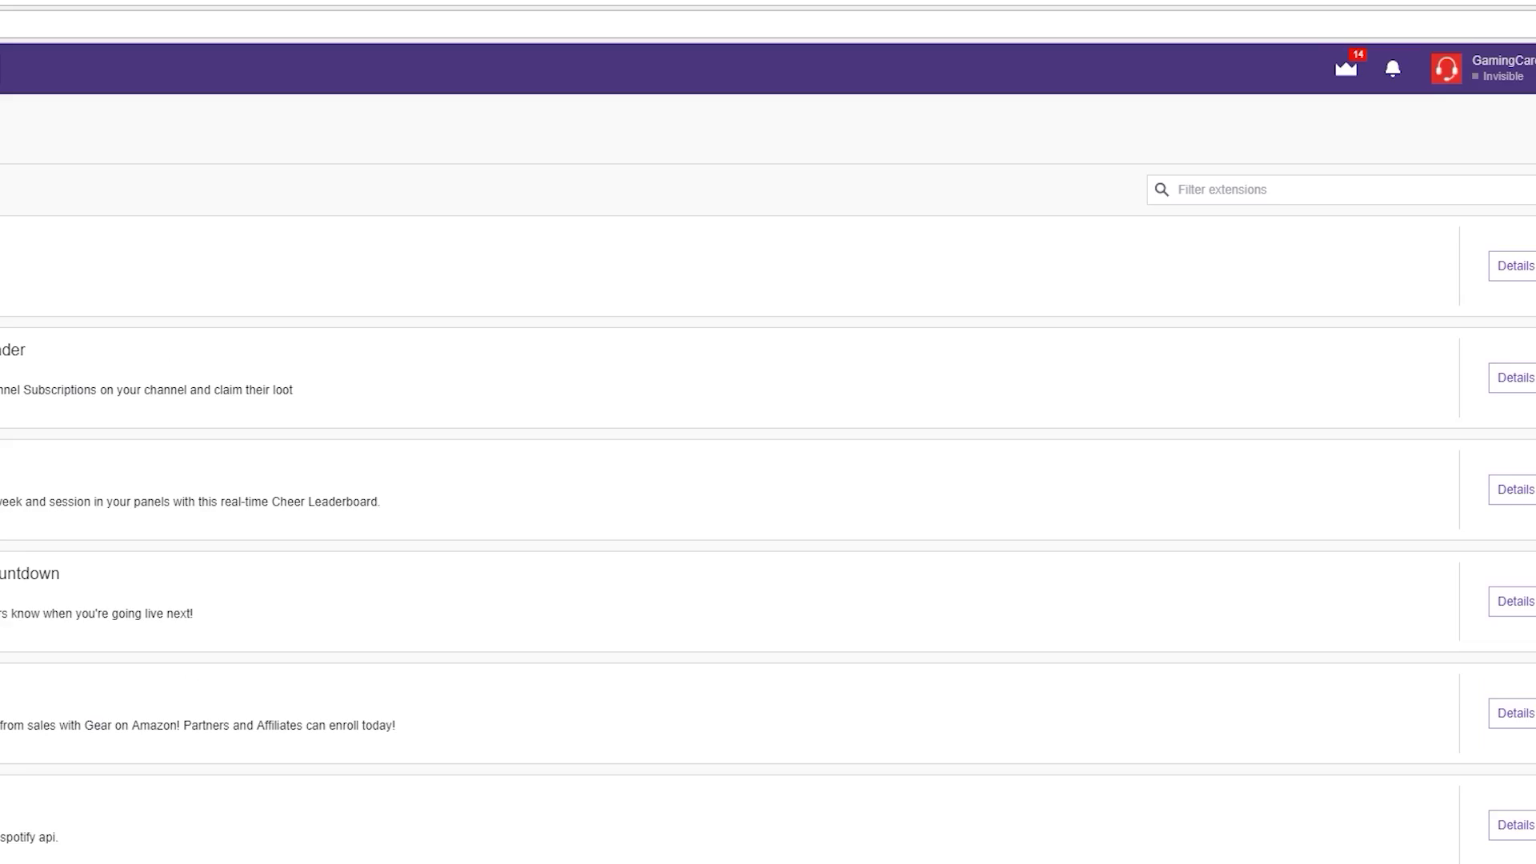
{"action": "left_click", "coordinate": [1105, 187]}
{"action": "type", "text": "schedule"}
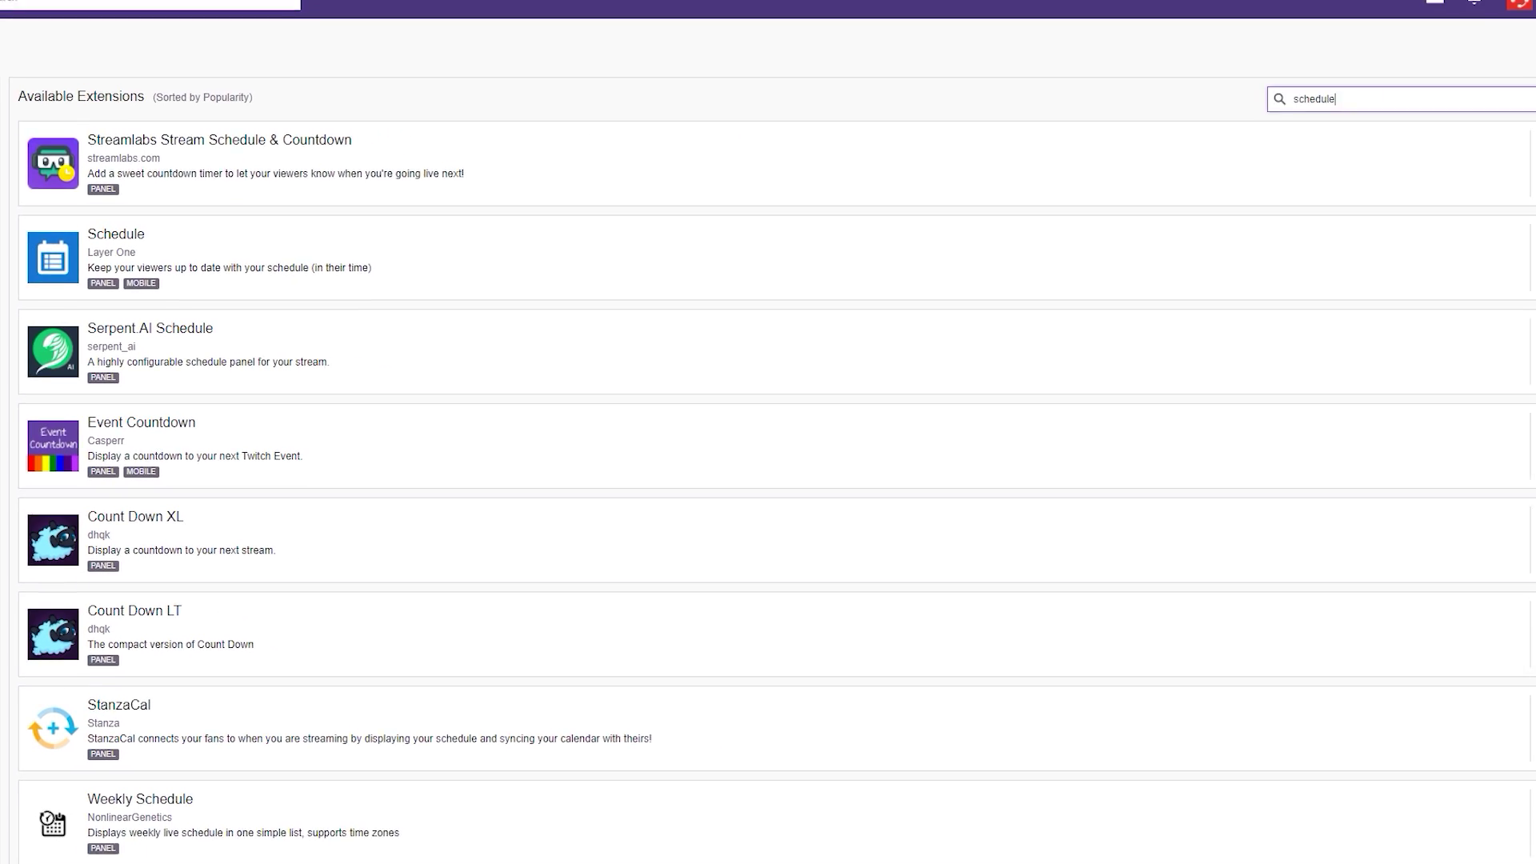
{"action": "left_click", "coordinate": [1453, 173]}
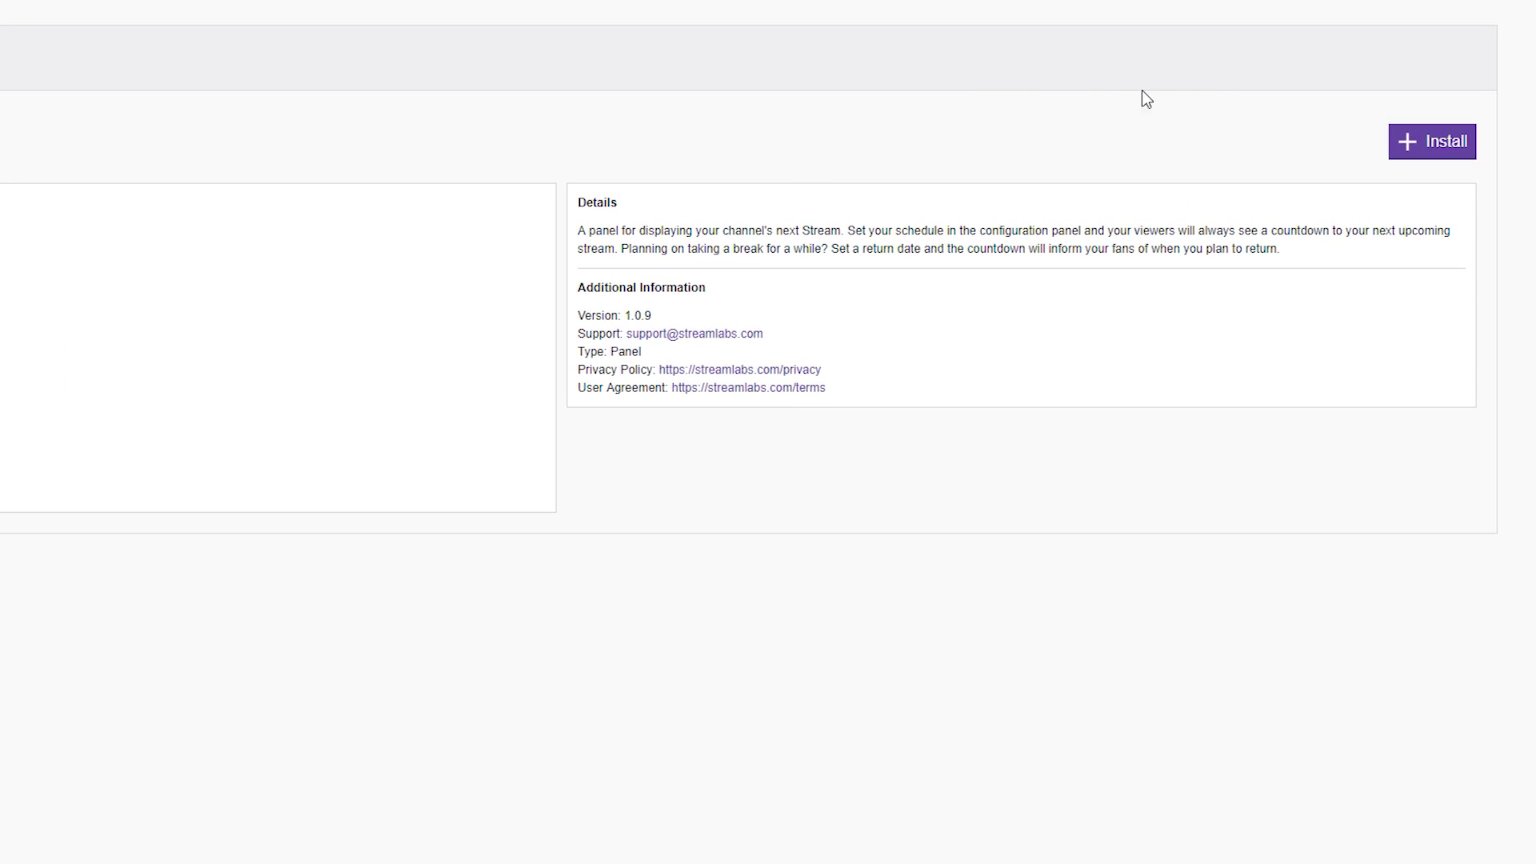
{"action": "left_click", "coordinate": [1435, 144]}
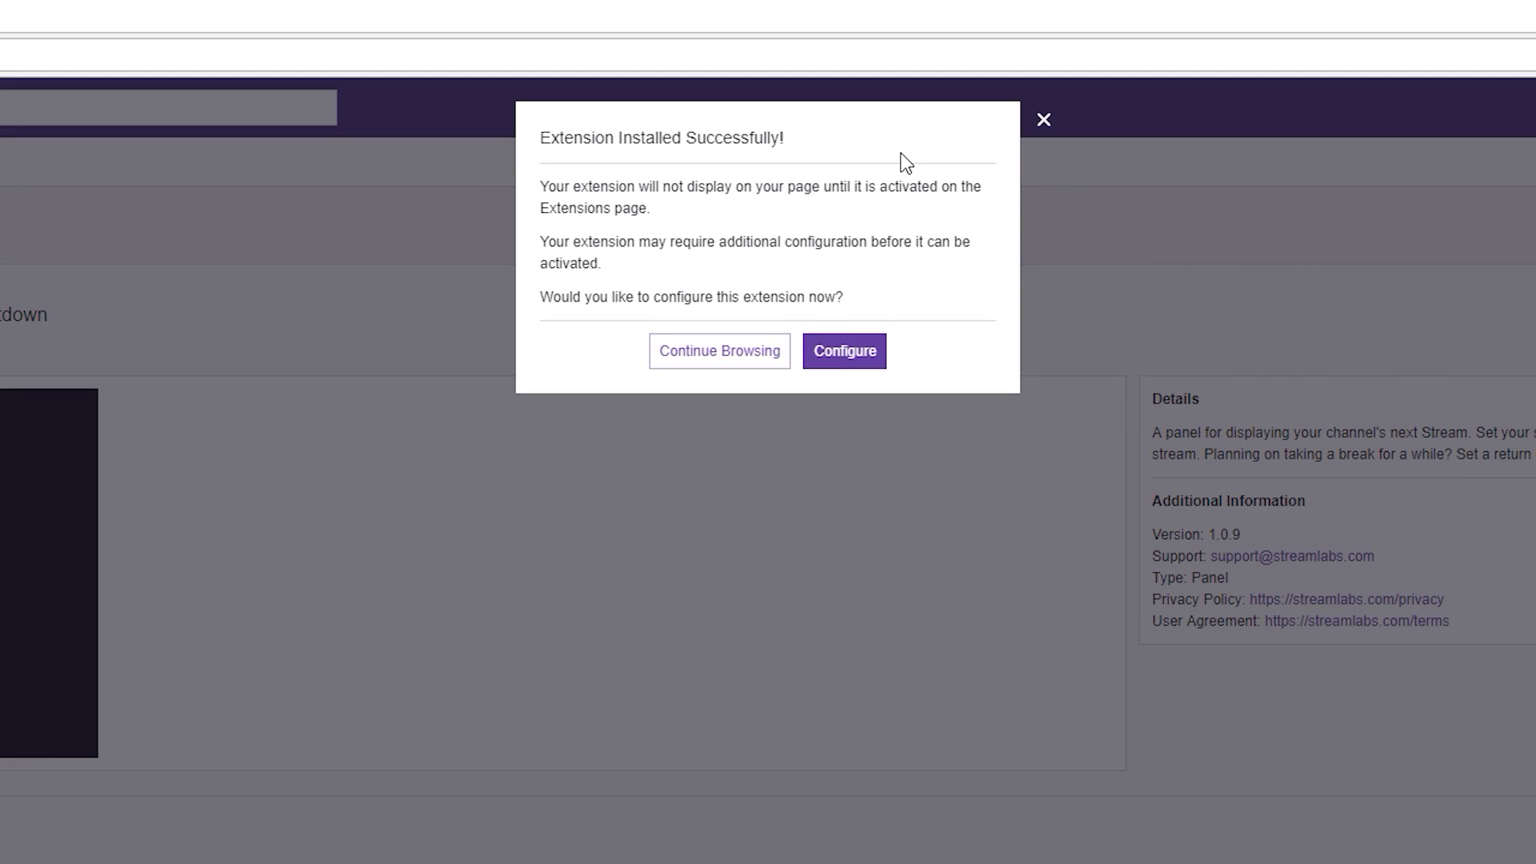
Open the extension's Configure page and try a different highlight hue
{"action": "left_click", "coordinate": [858, 358]}
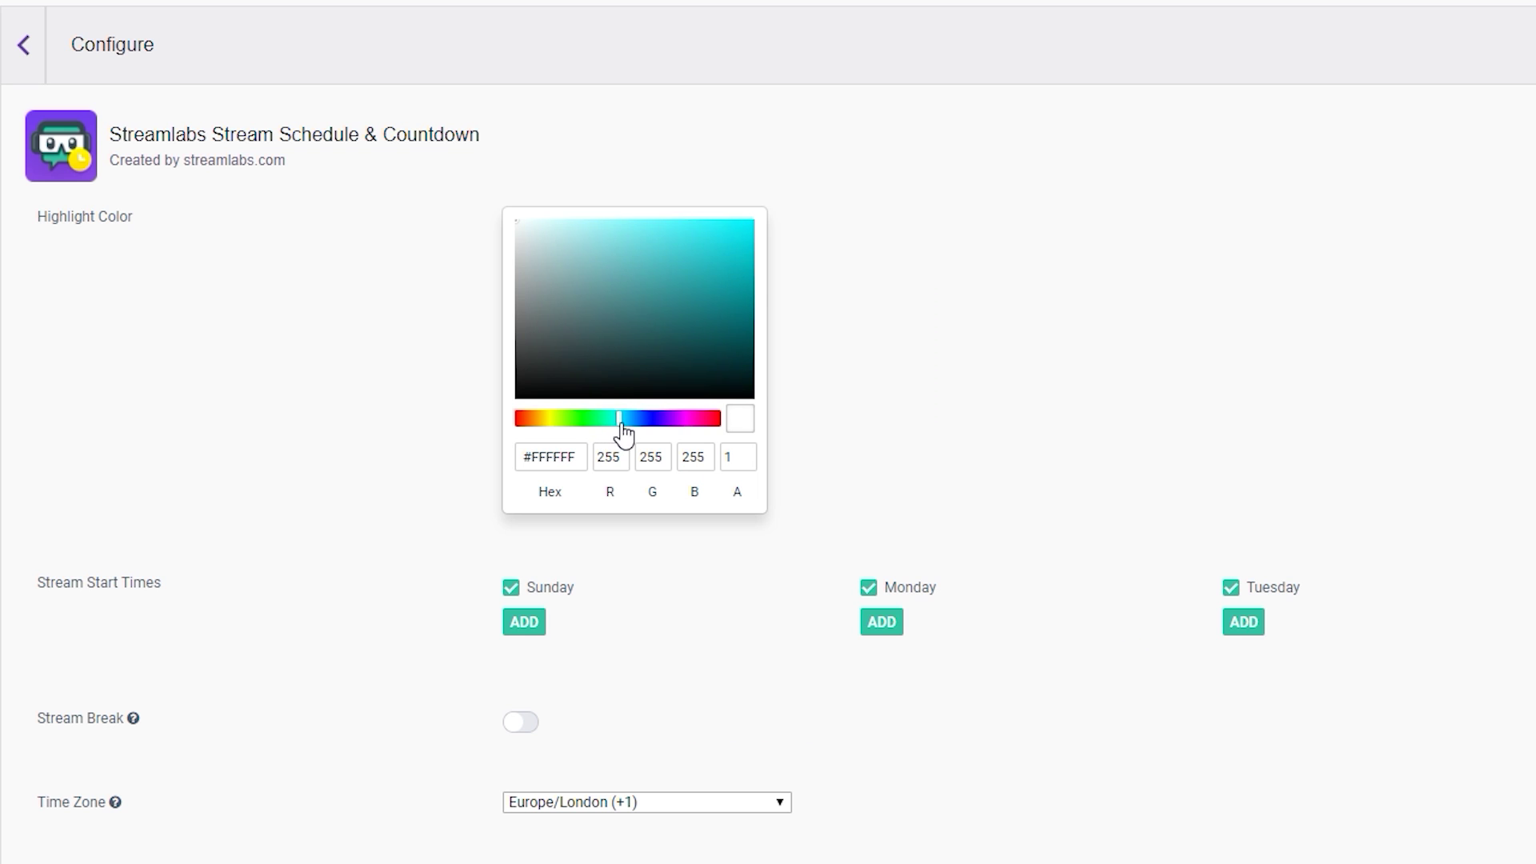
{"action": "mouse_move", "coordinate": [620, 433]}
{"action": "left_mouse_down"}
{"action": "mouse_move", "coordinate": [684, 418]}
{"action": "mouse_move", "coordinate": [599, 425]}
{"action": "left_mouse_up"}
Replace the green highlight colour with red by pasting hex #E52D27
{"action": "left_click", "coordinate": [685, 269]}
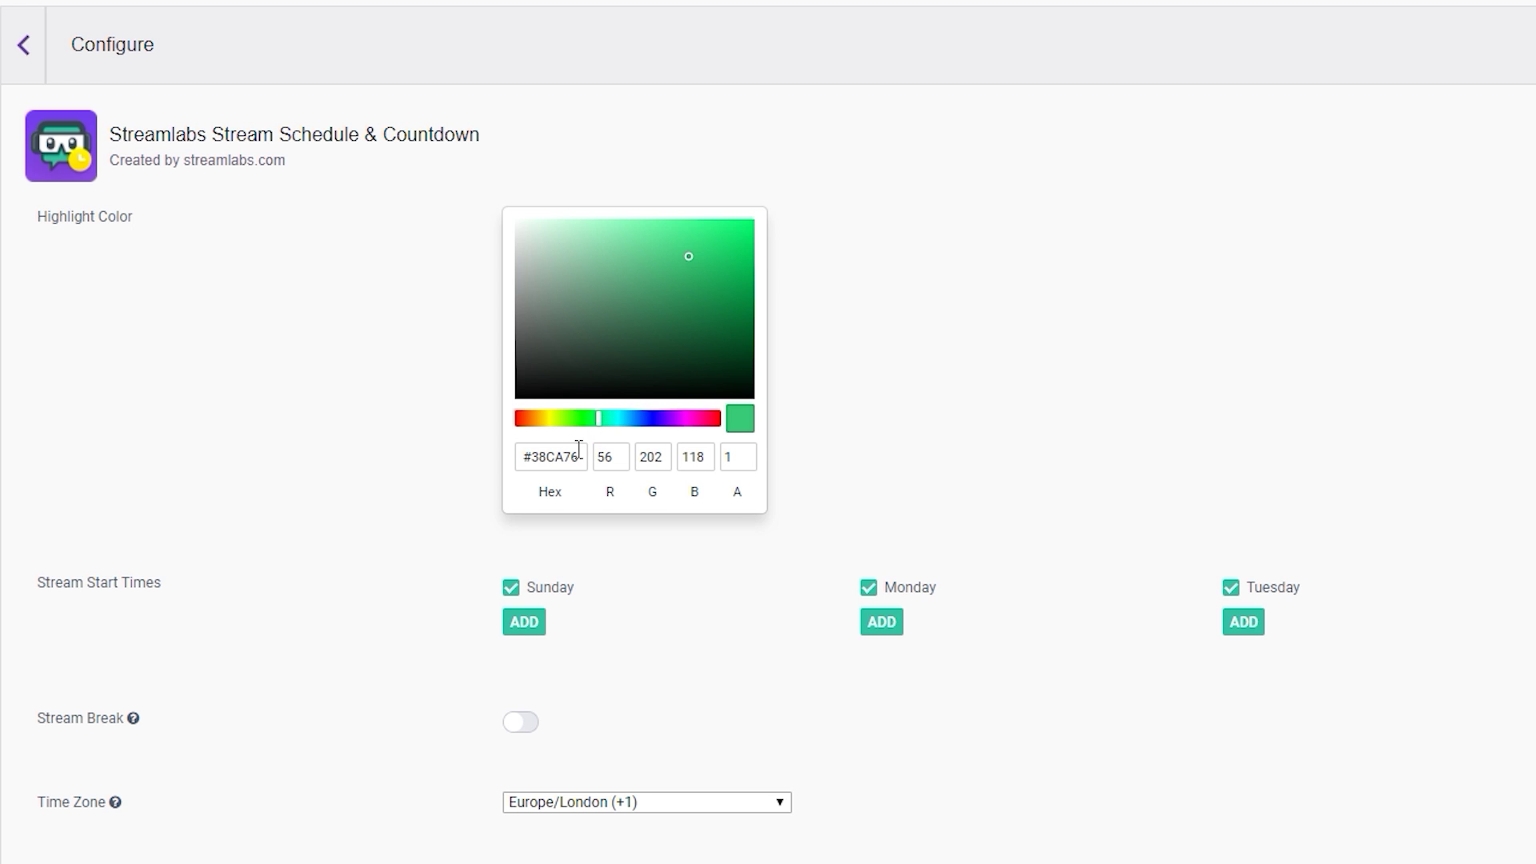
{"action": "left_click_drag", "start_coordinate": [579, 450], "coordinate": [510, 471]}
{"action": "type", "text": "#E52D27"}
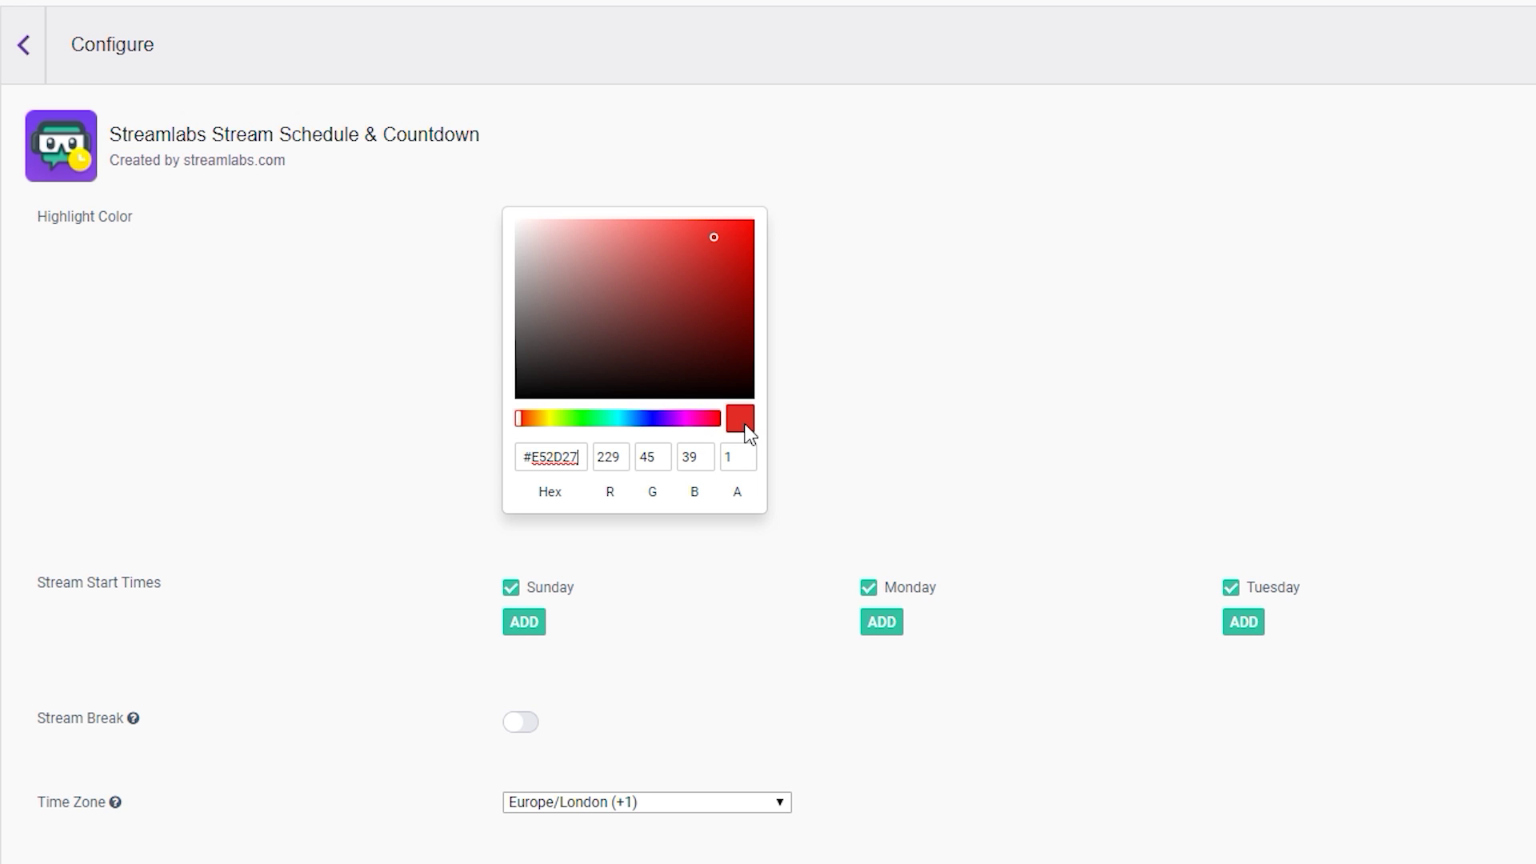
{"action": "left_click", "coordinate": [854, 417]}
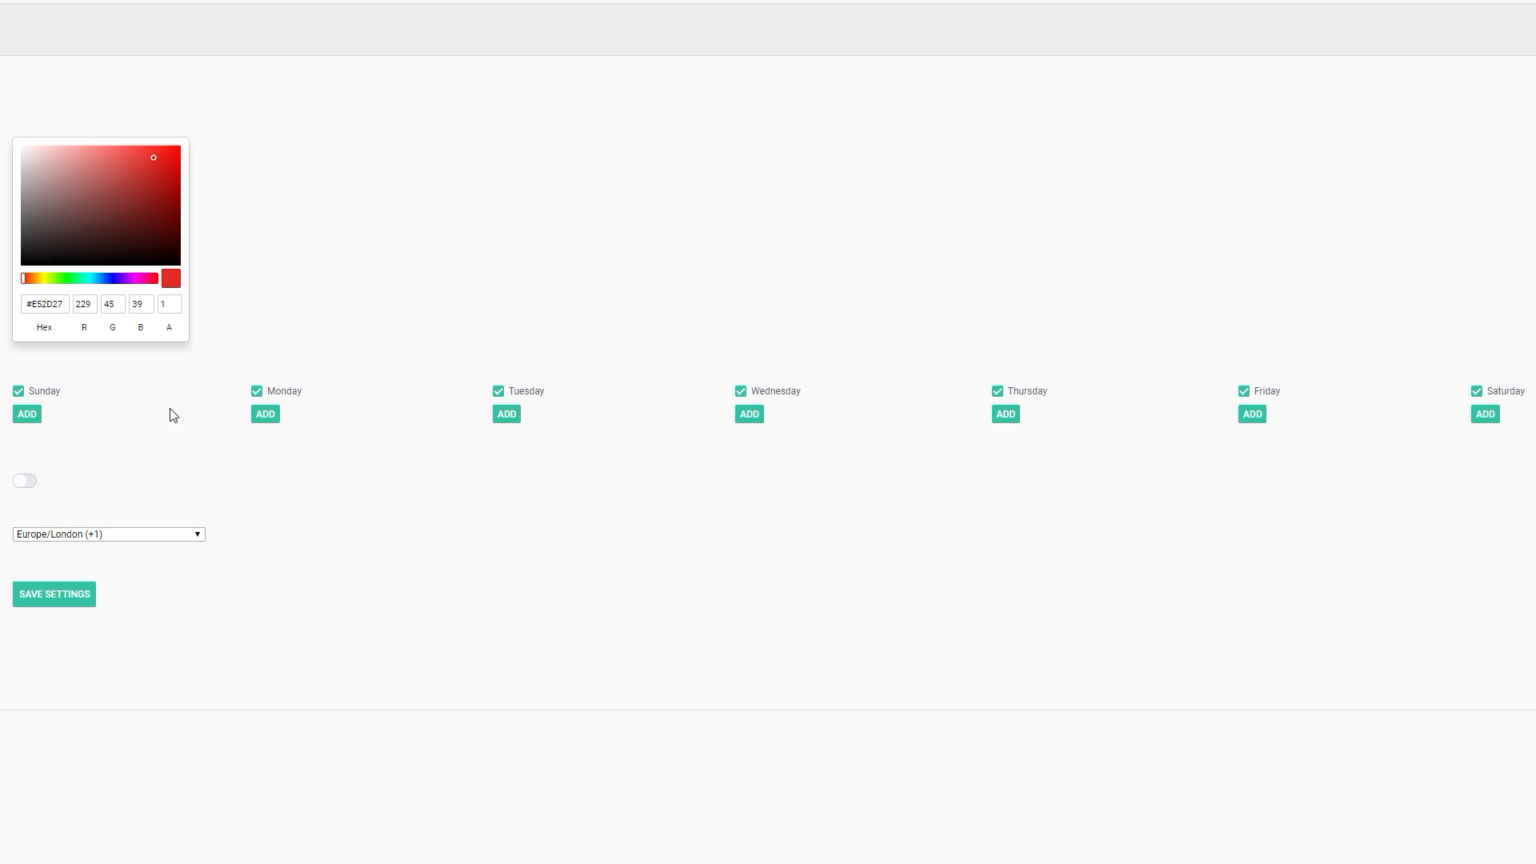
Add 16:00 start times for Tuesday, Wednesday and Thursday
{"action": "left_click", "coordinate": [507, 414]}
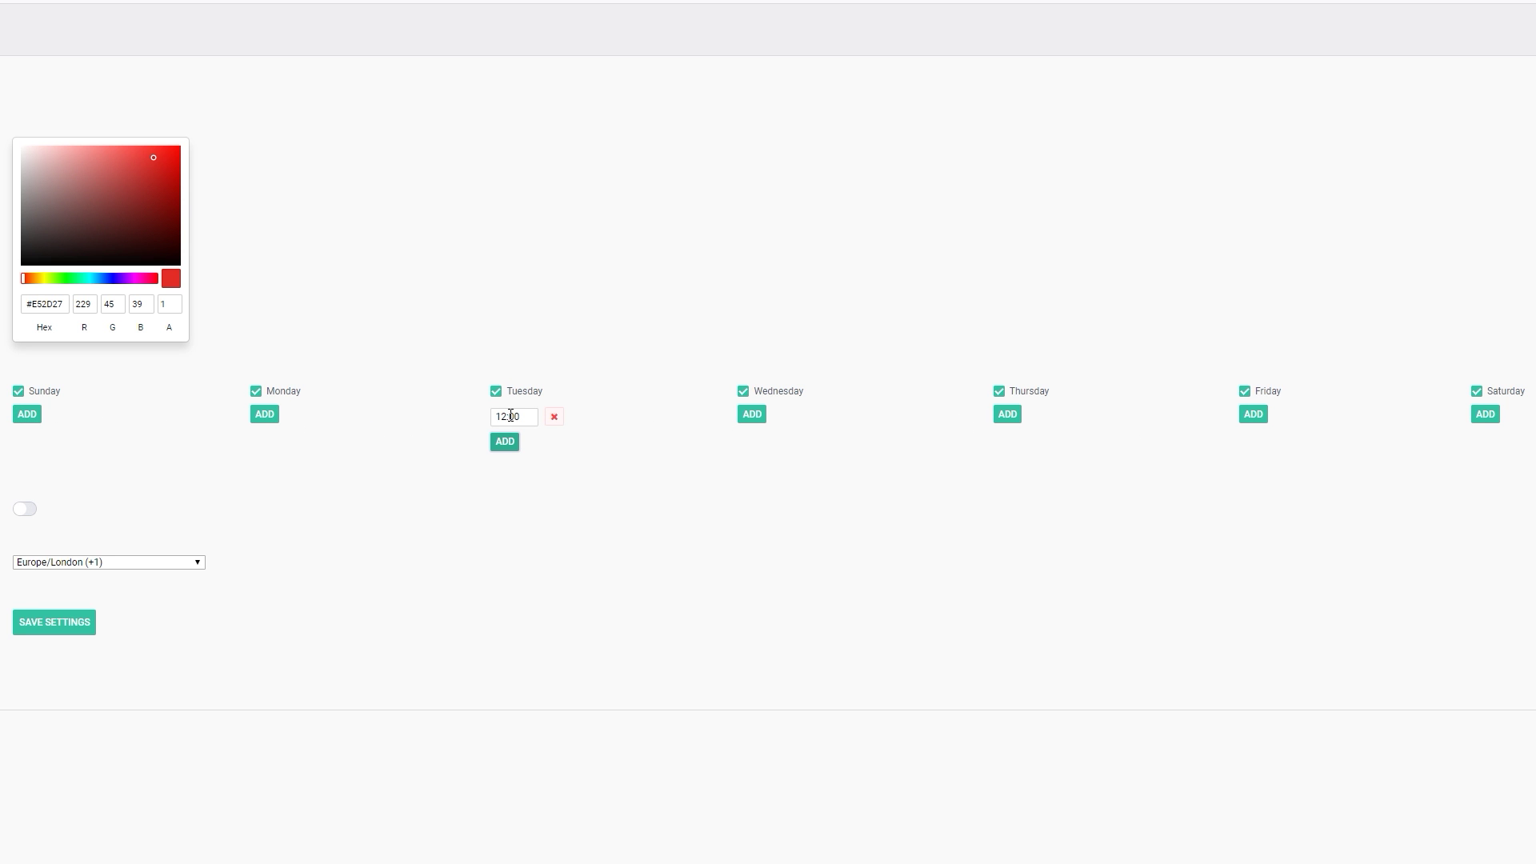
{"action": "left_click", "coordinate": [512, 416]}
{"action": "left_click_drag", "start_coordinate": [534, 465], "coordinate": [534, 493]}
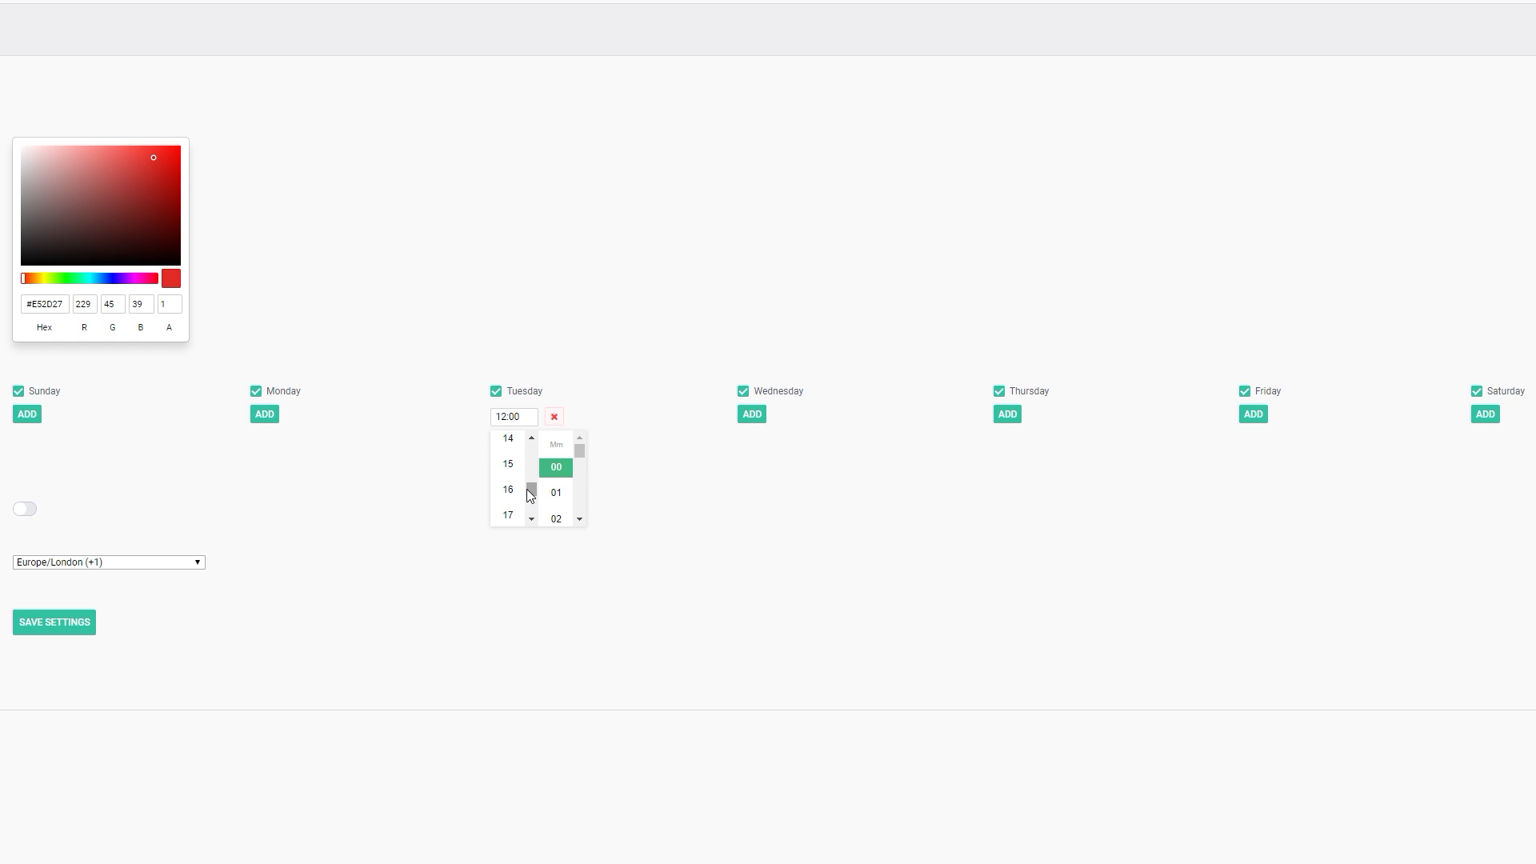
{"action": "left_click", "coordinate": [507, 491]}
{"action": "left_click", "coordinate": [752, 415]}
{"action": "left_click_drag", "start_coordinate": [779, 452], "coordinate": [778, 485]}
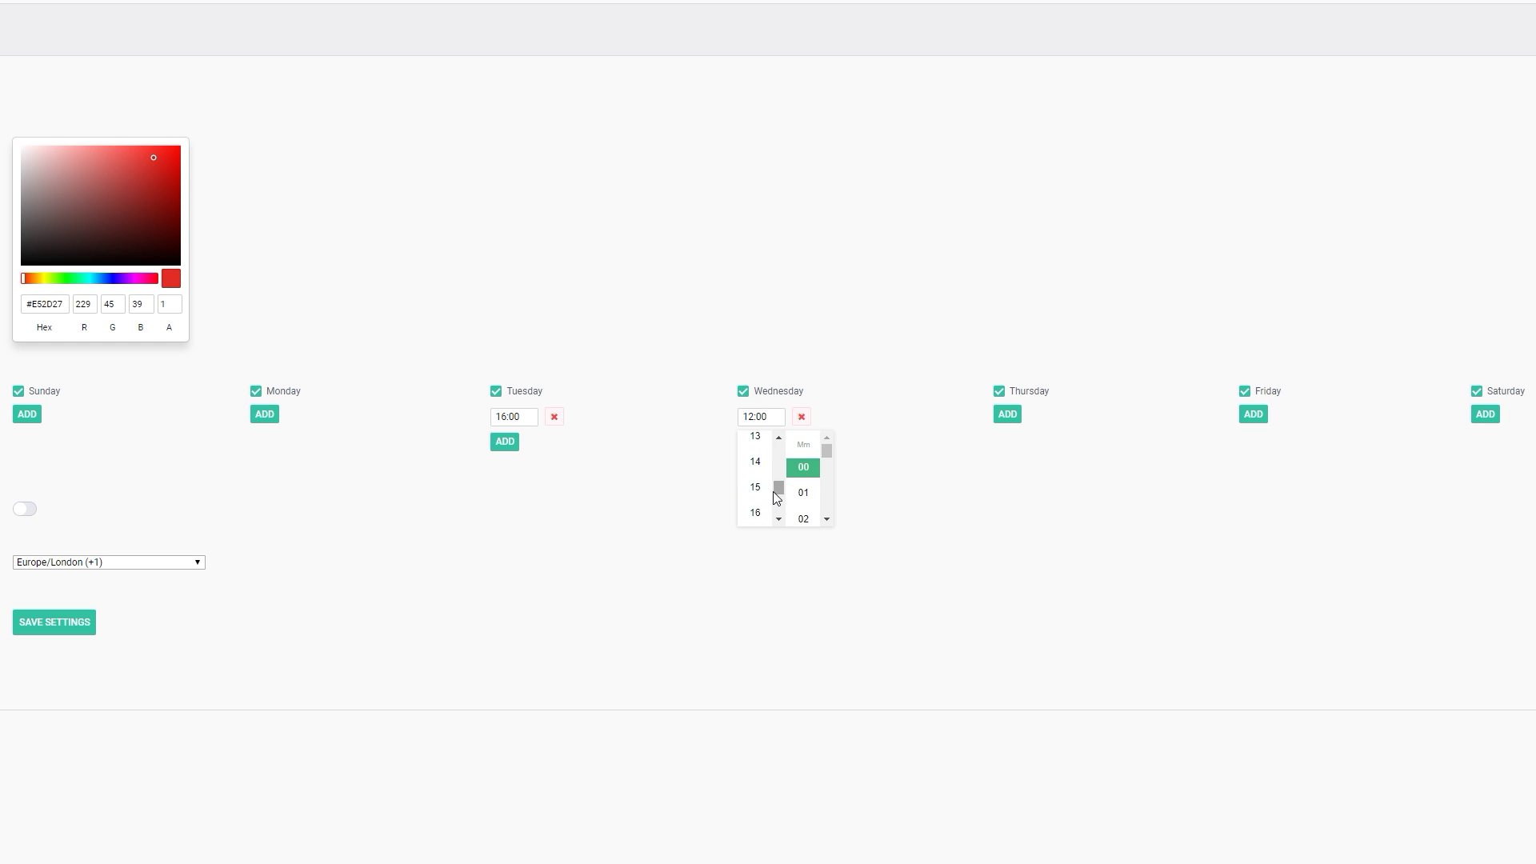
{"action": "left_click", "coordinate": [753, 491]}
{"action": "left_click", "coordinate": [1004, 414]}
{"action": "left_click_drag", "start_coordinate": [1032, 452], "coordinate": [1033, 484]}
{"action": "left_click", "coordinate": [1009, 490]}
Set Friday to 16:00 and Saturday to 11:00, and uncheck Sunday and Monday
{"action": "left_click", "coordinate": [1253, 414]}
{"action": "left_click_drag", "start_coordinate": [1268, 452], "coordinate": [1267, 484]}
{"action": "left_click", "coordinate": [1244, 516]}
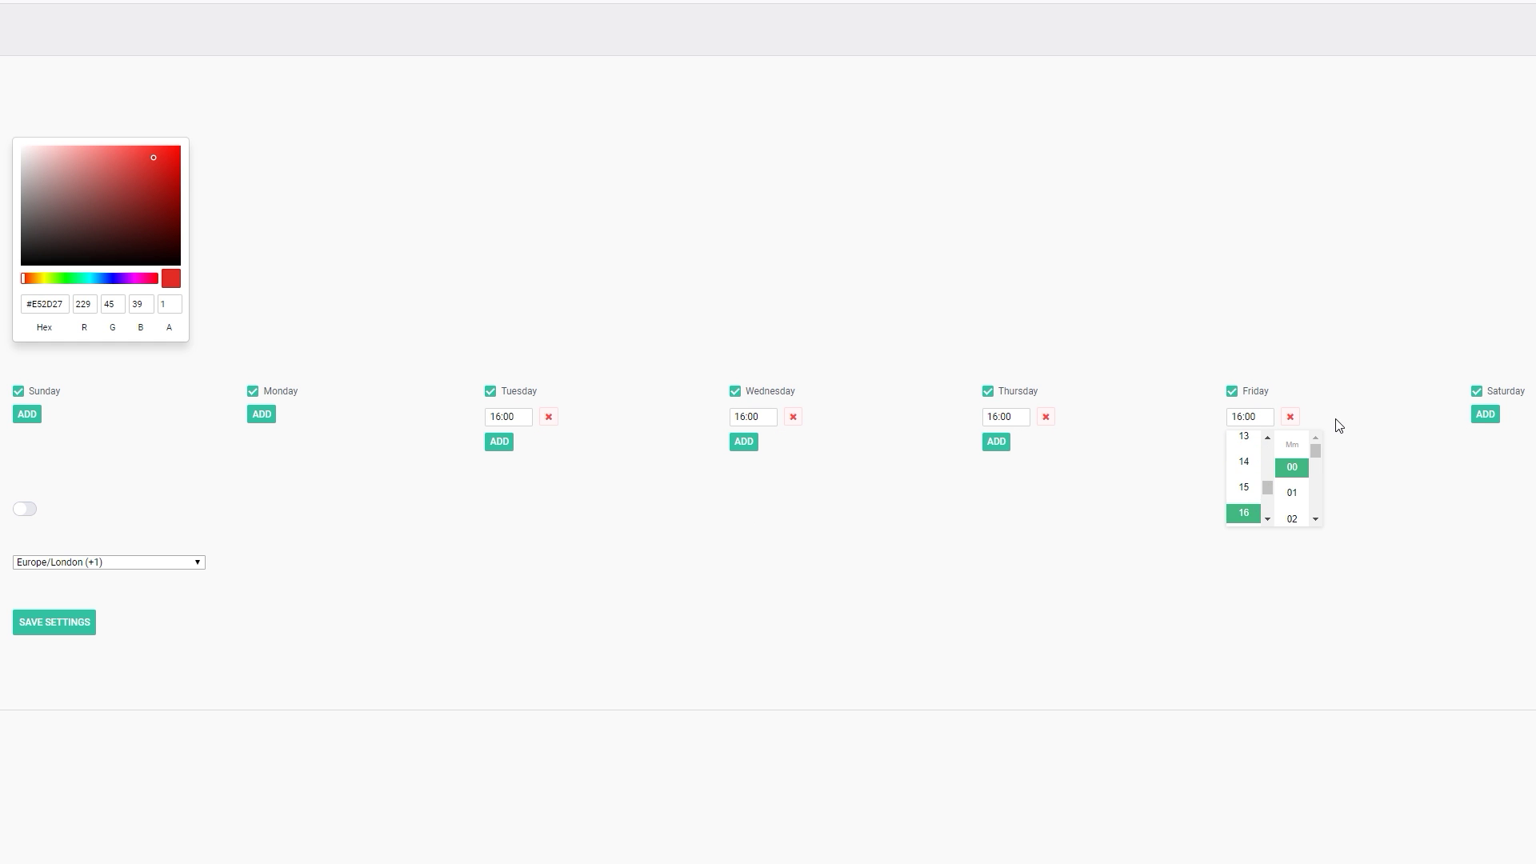
{"action": "left_click", "coordinate": [1485, 414]}
{"action": "left_click_drag", "start_coordinate": [1511, 452], "coordinate": [1510, 472]}
{"action": "left_click", "coordinate": [1484, 512]}
{"action": "left_click", "coordinate": [1420, 461]}
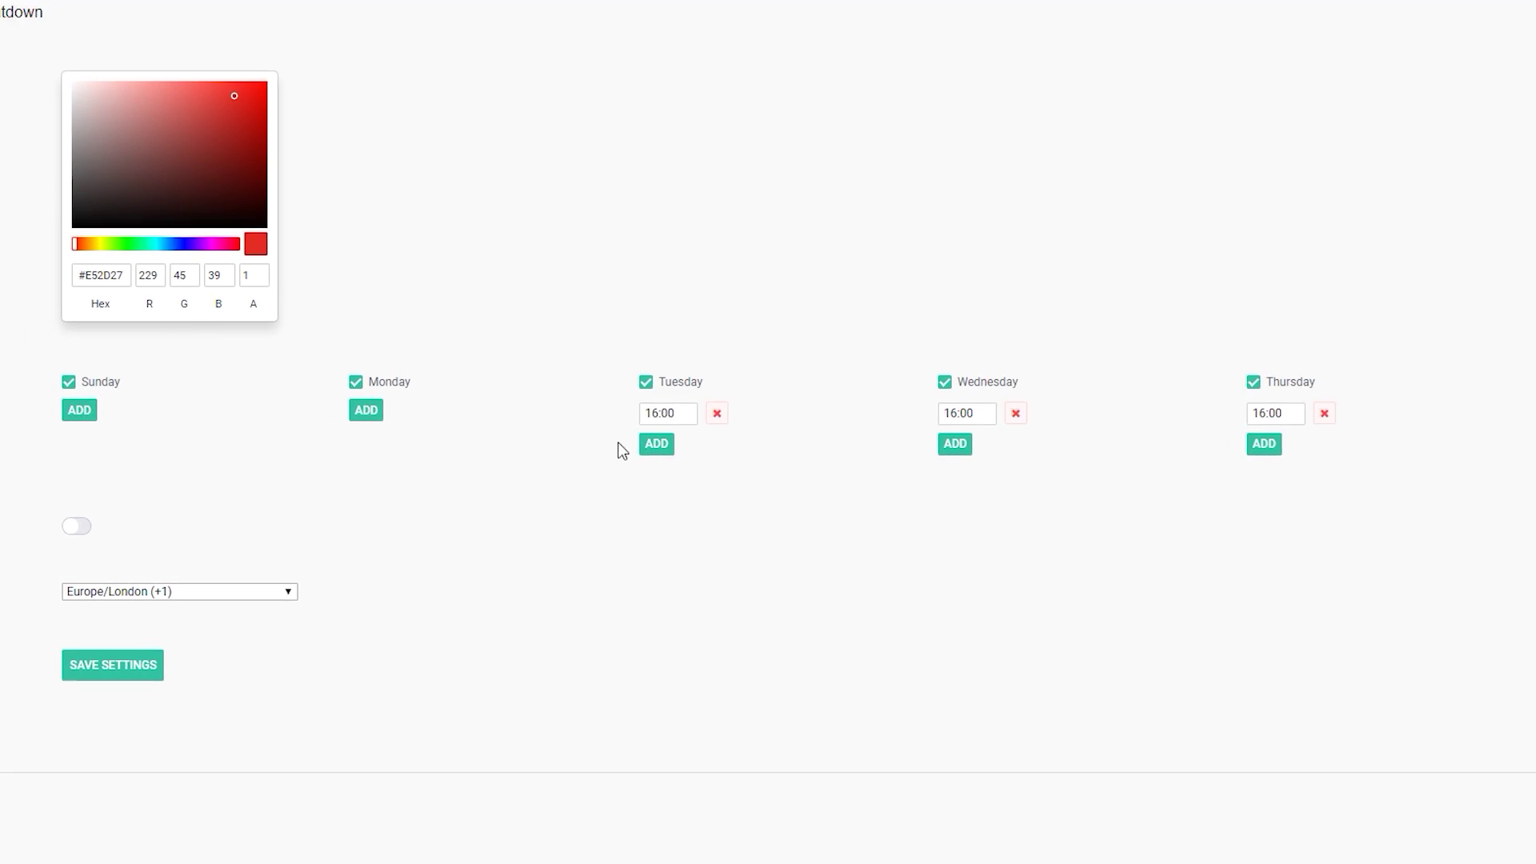
{"action": "left_click", "coordinate": [130, 371]}
{"action": "left_click", "coordinate": [481, 372]}
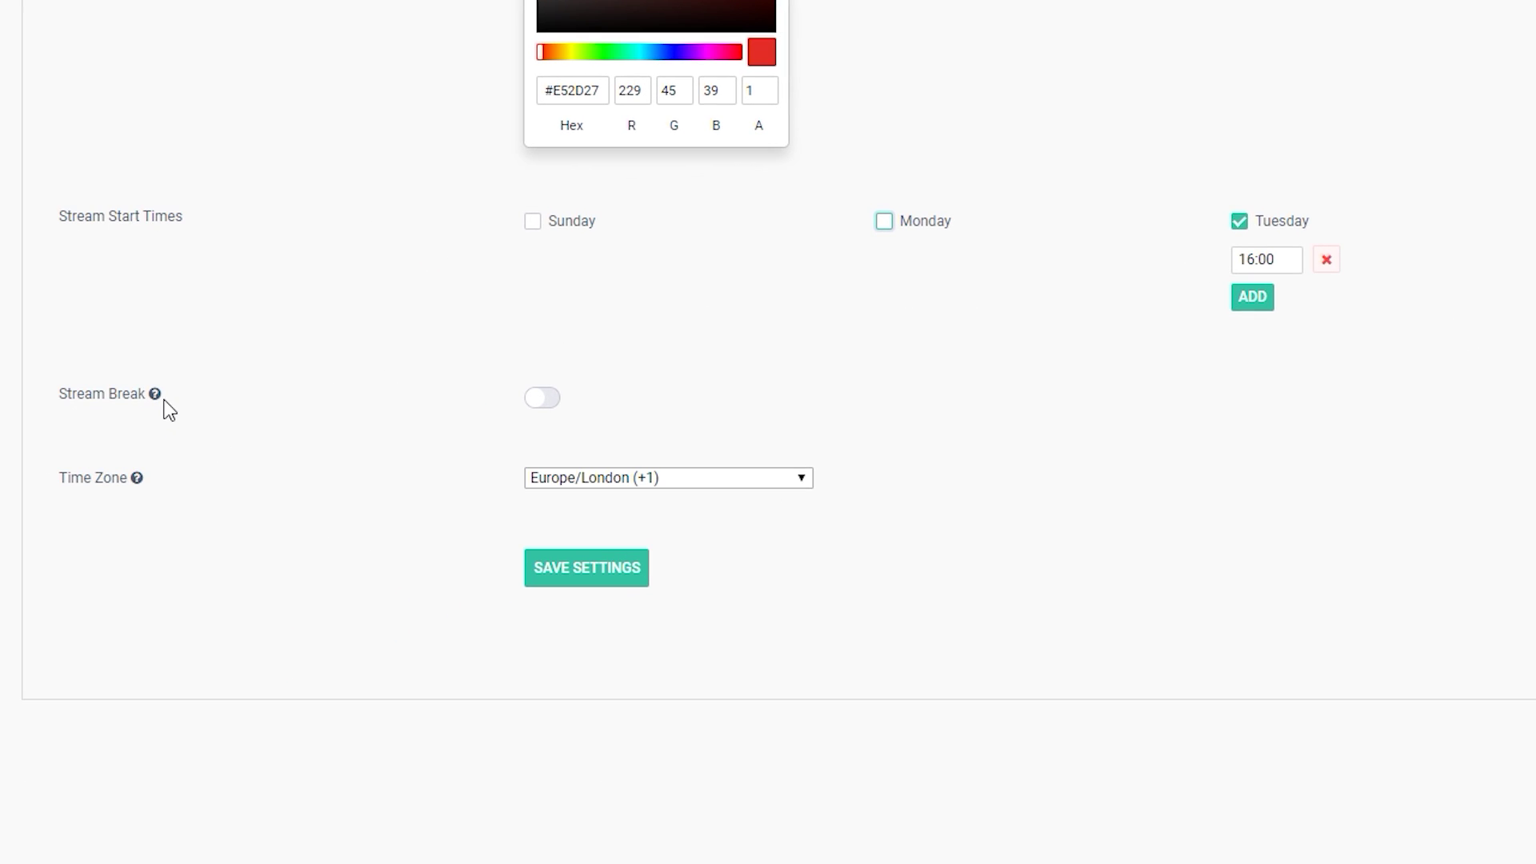
{"action": "left_click", "coordinate": [543, 400]}
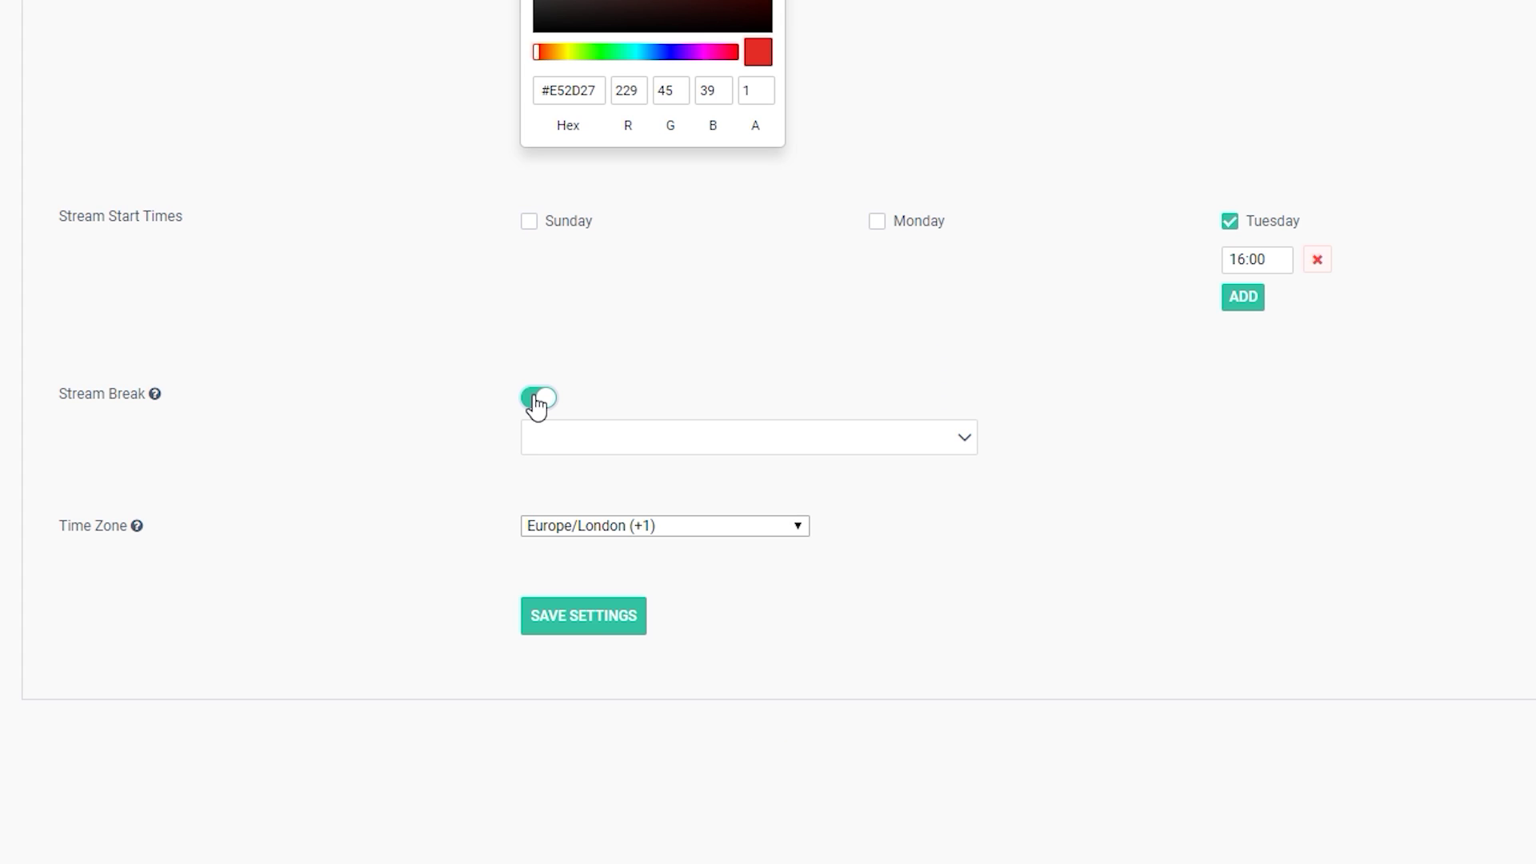
{"action": "left_click", "coordinate": [612, 436]}
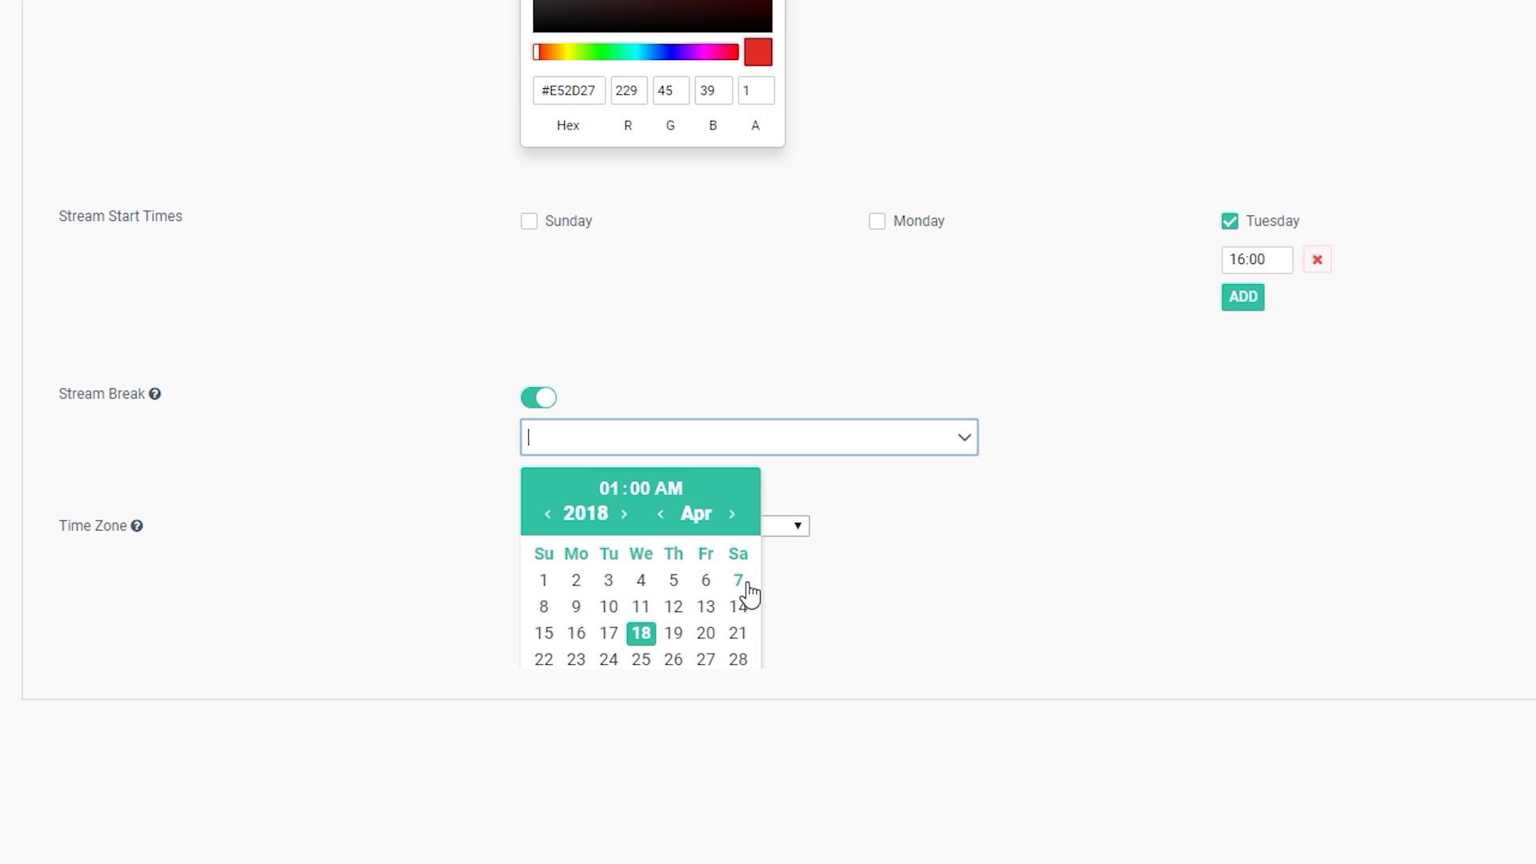
{"action": "left_click", "coordinate": [705, 384]}
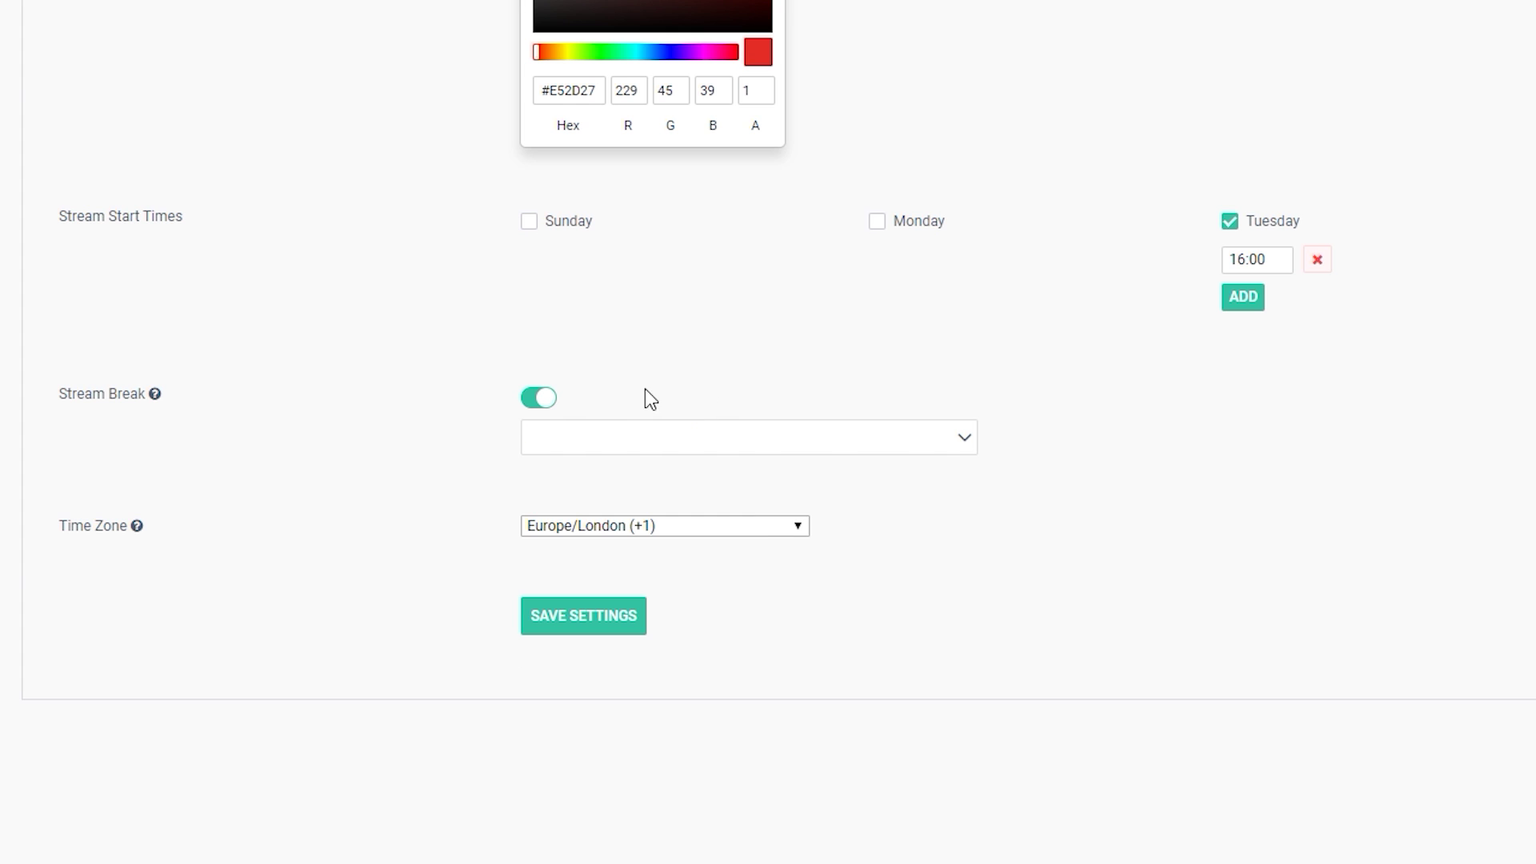
{"action": "left_click", "coordinate": [533, 403]}
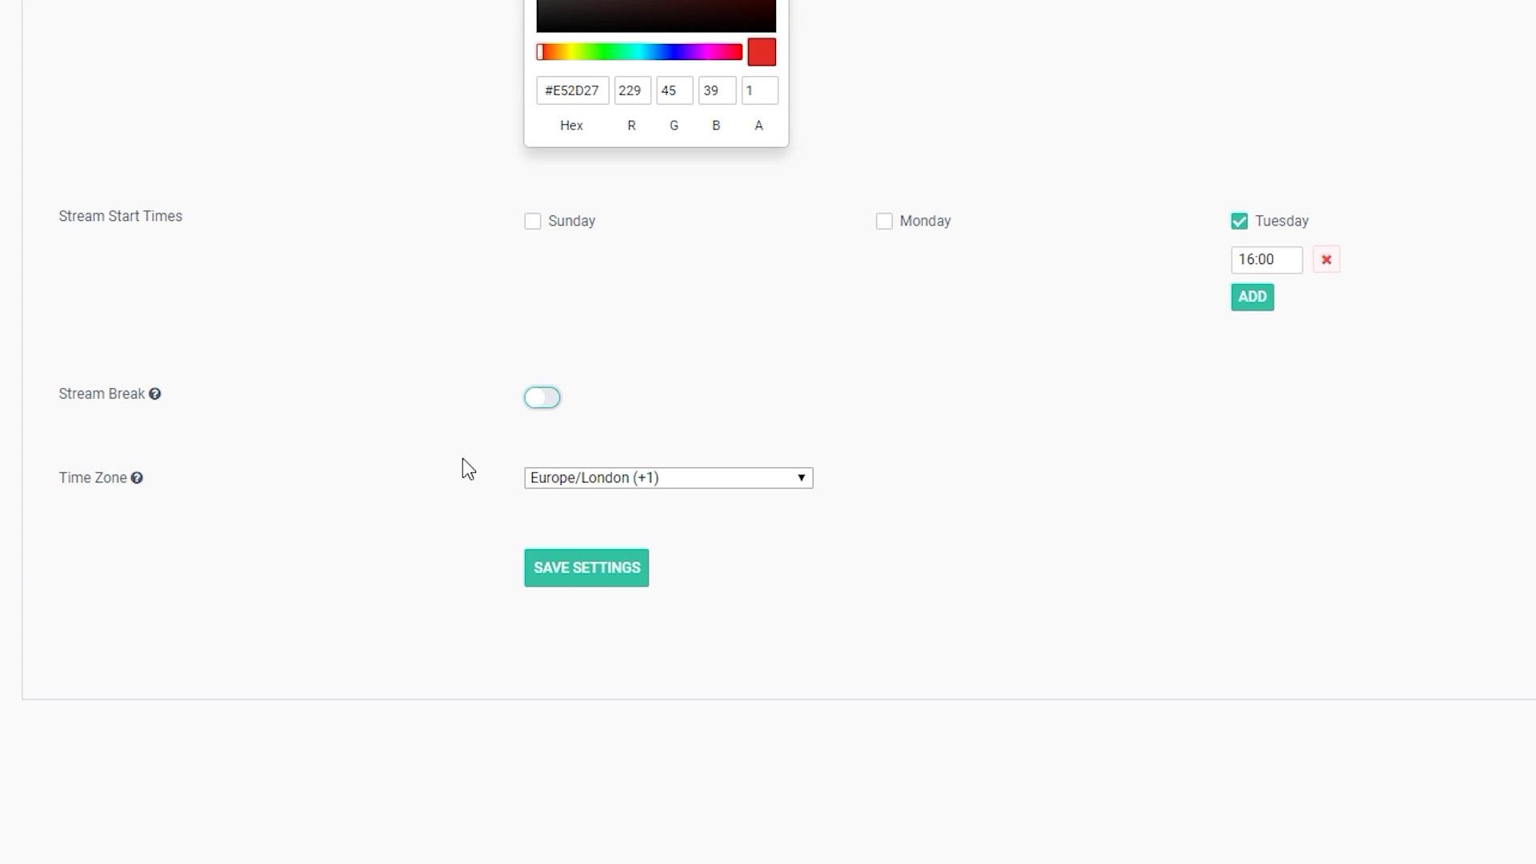
{"action": "left_click", "coordinate": [702, 480]}
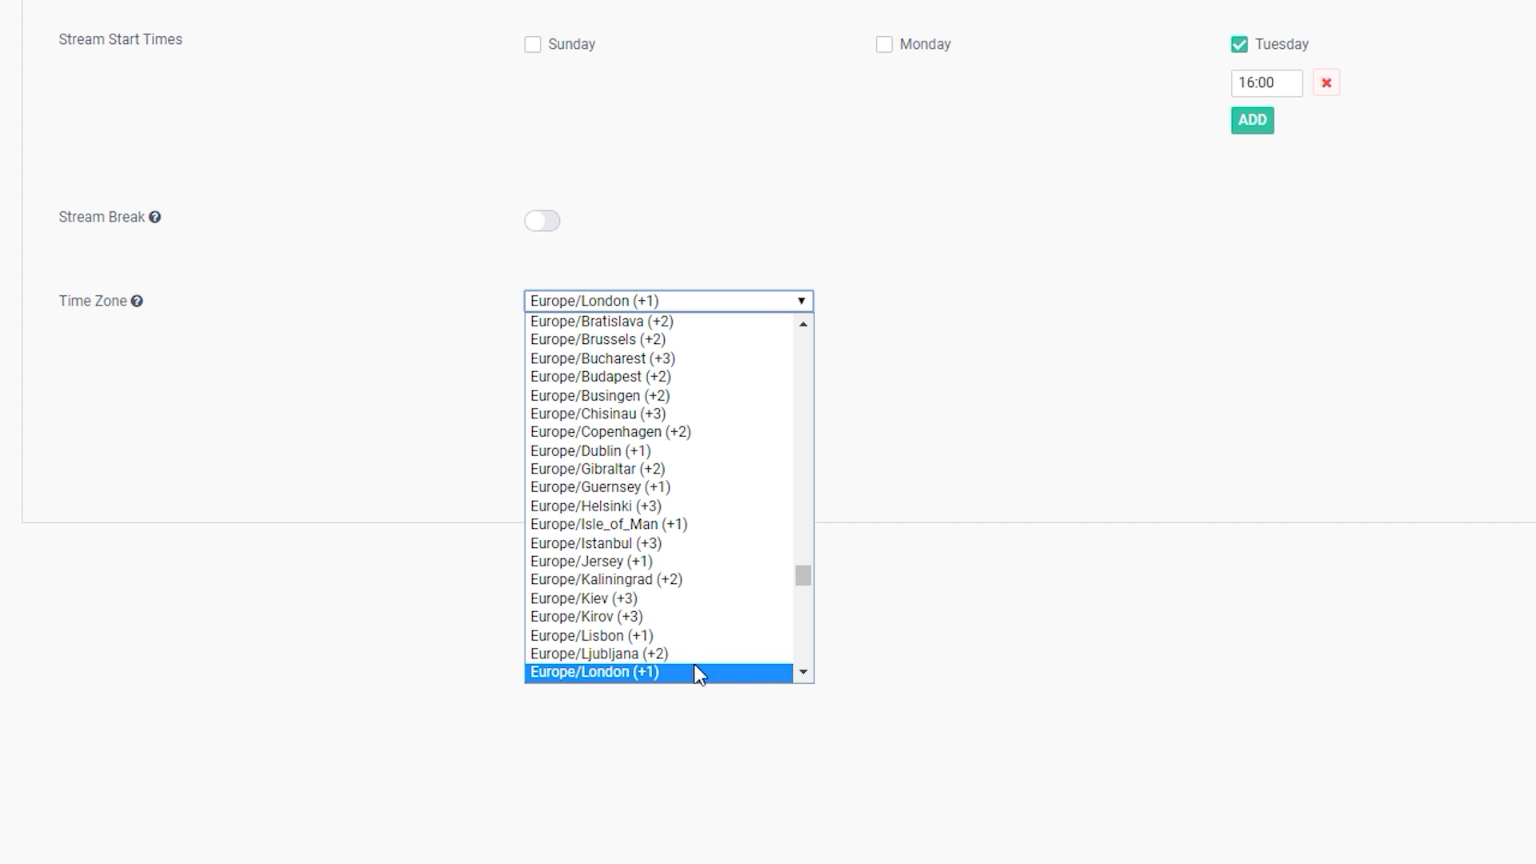
{"action": "left_click", "coordinate": [671, 672]}
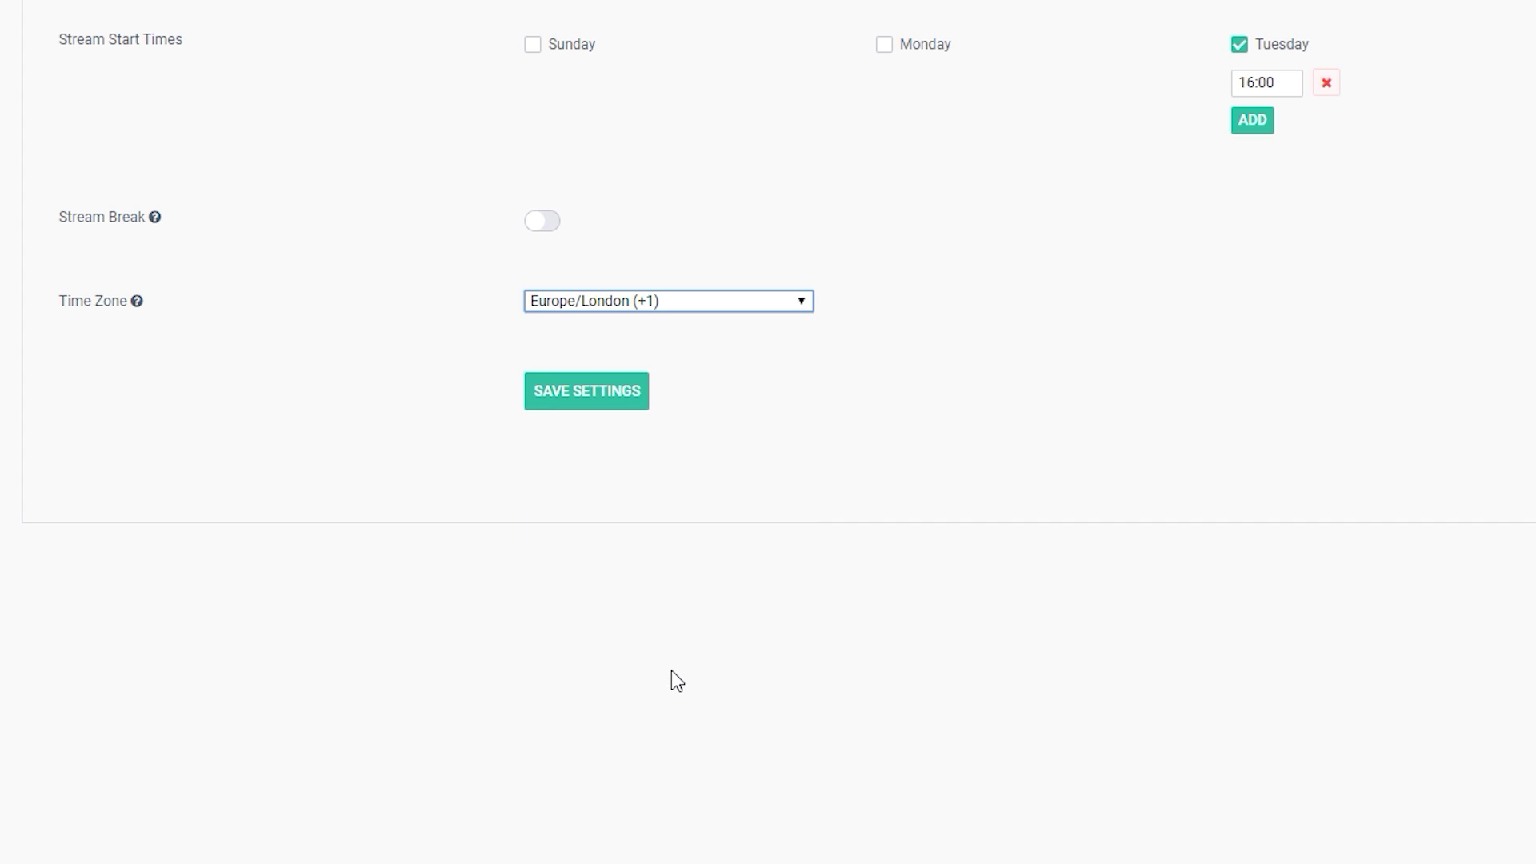
Save the countdown settings and activate the extension as a new channel panel
{"action": "left_click", "coordinate": [610, 404]}
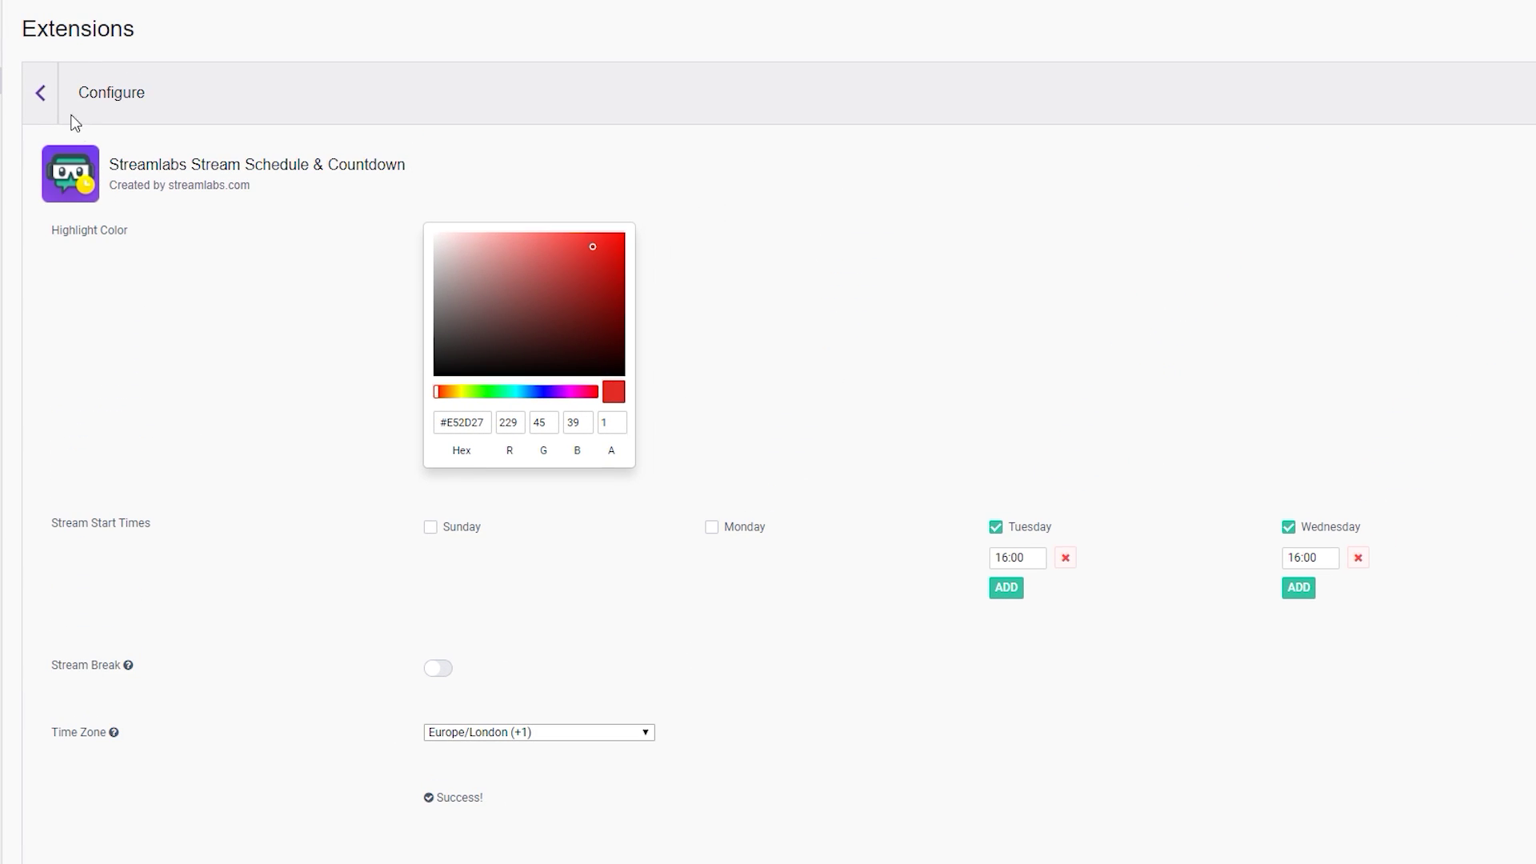
{"action": "left_click", "coordinate": [40, 92]}
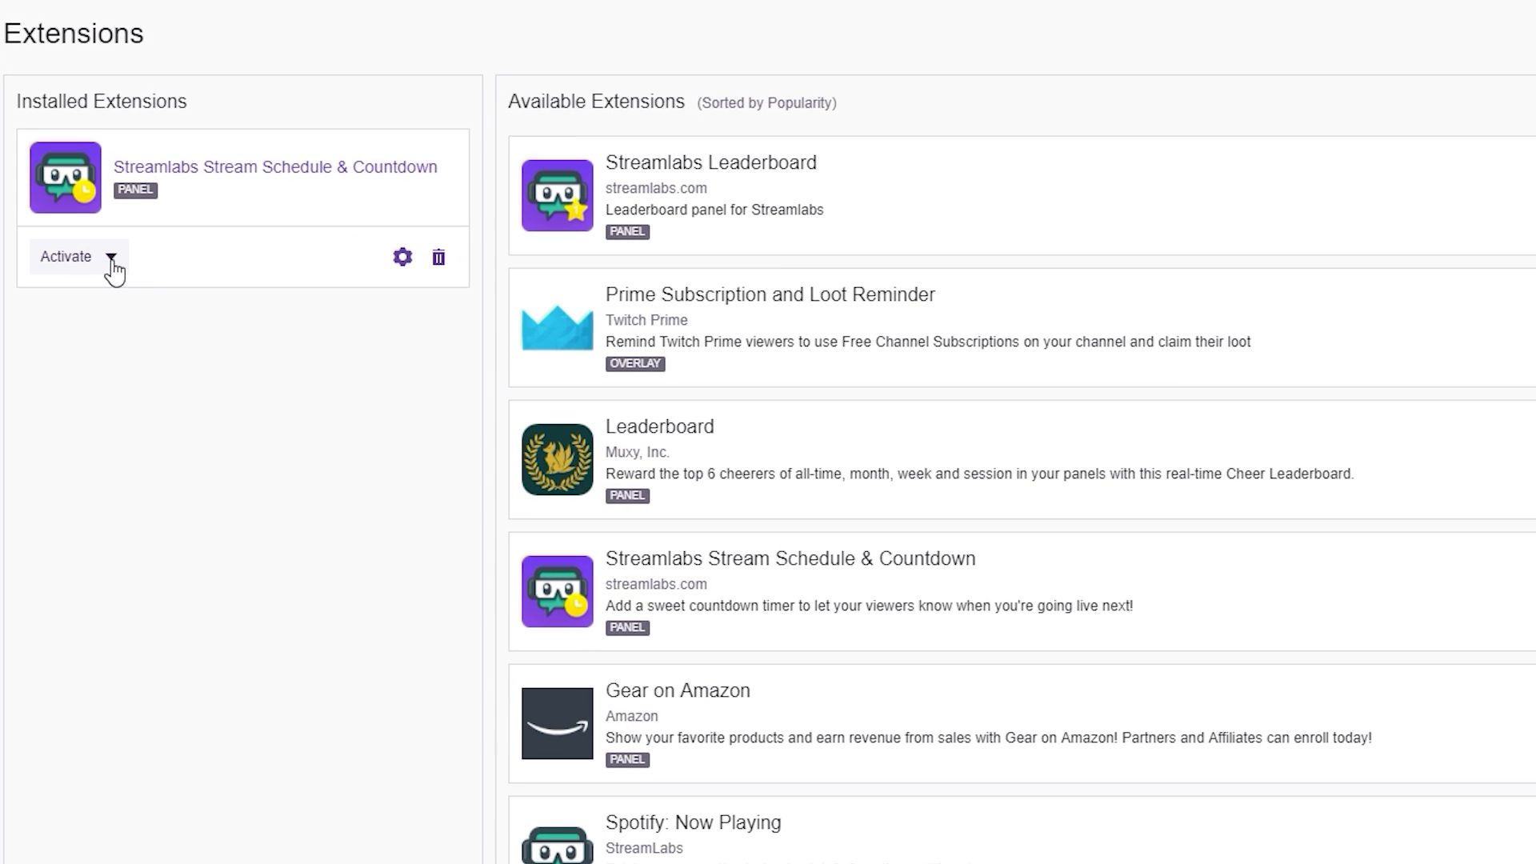
{"action": "left_click", "coordinate": [112, 258]}
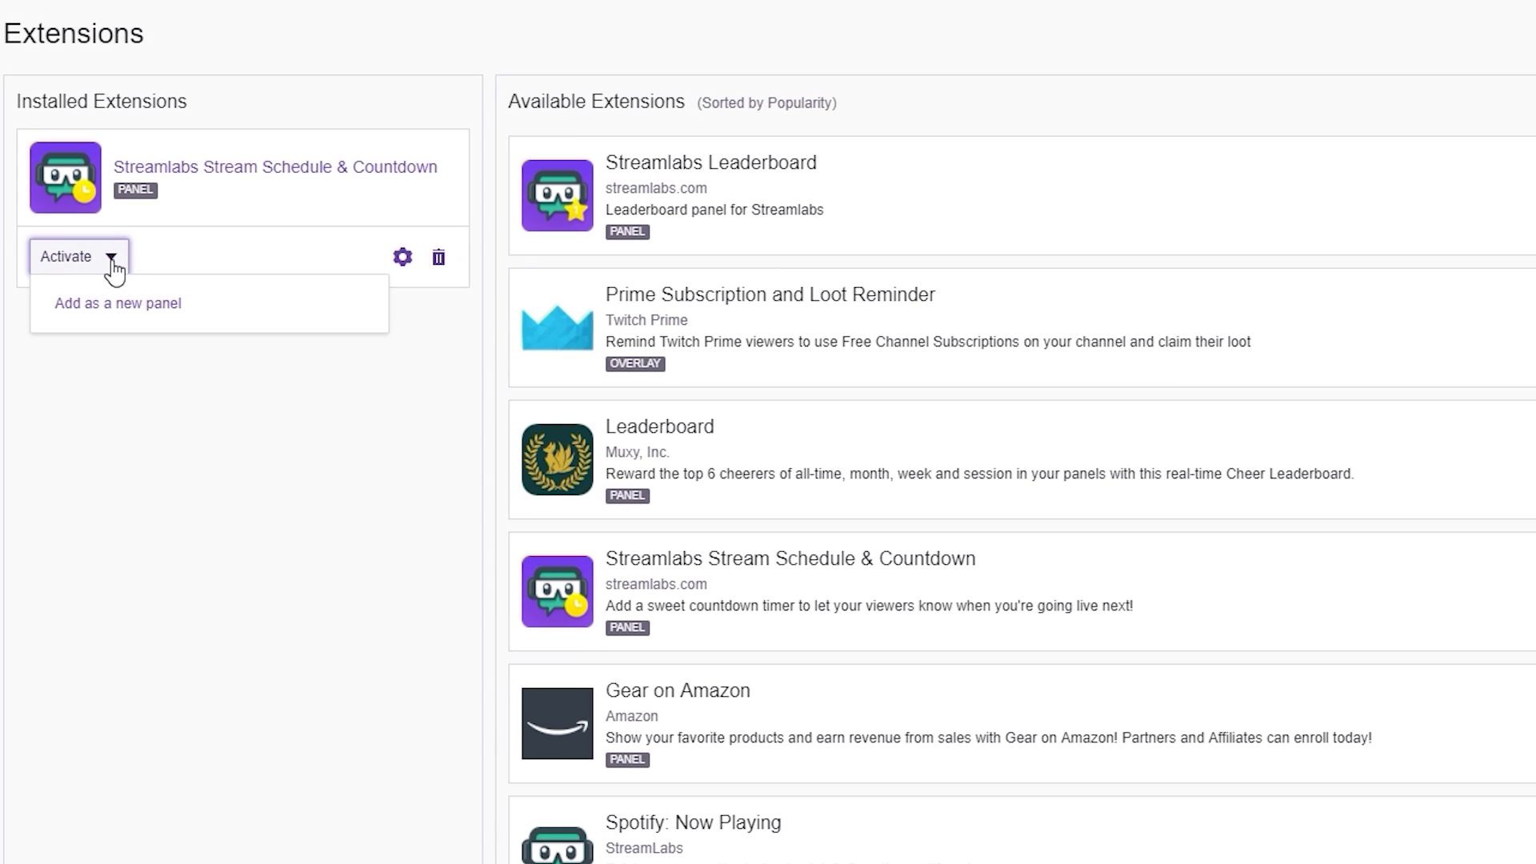
{"action": "left_click", "coordinate": [126, 318]}
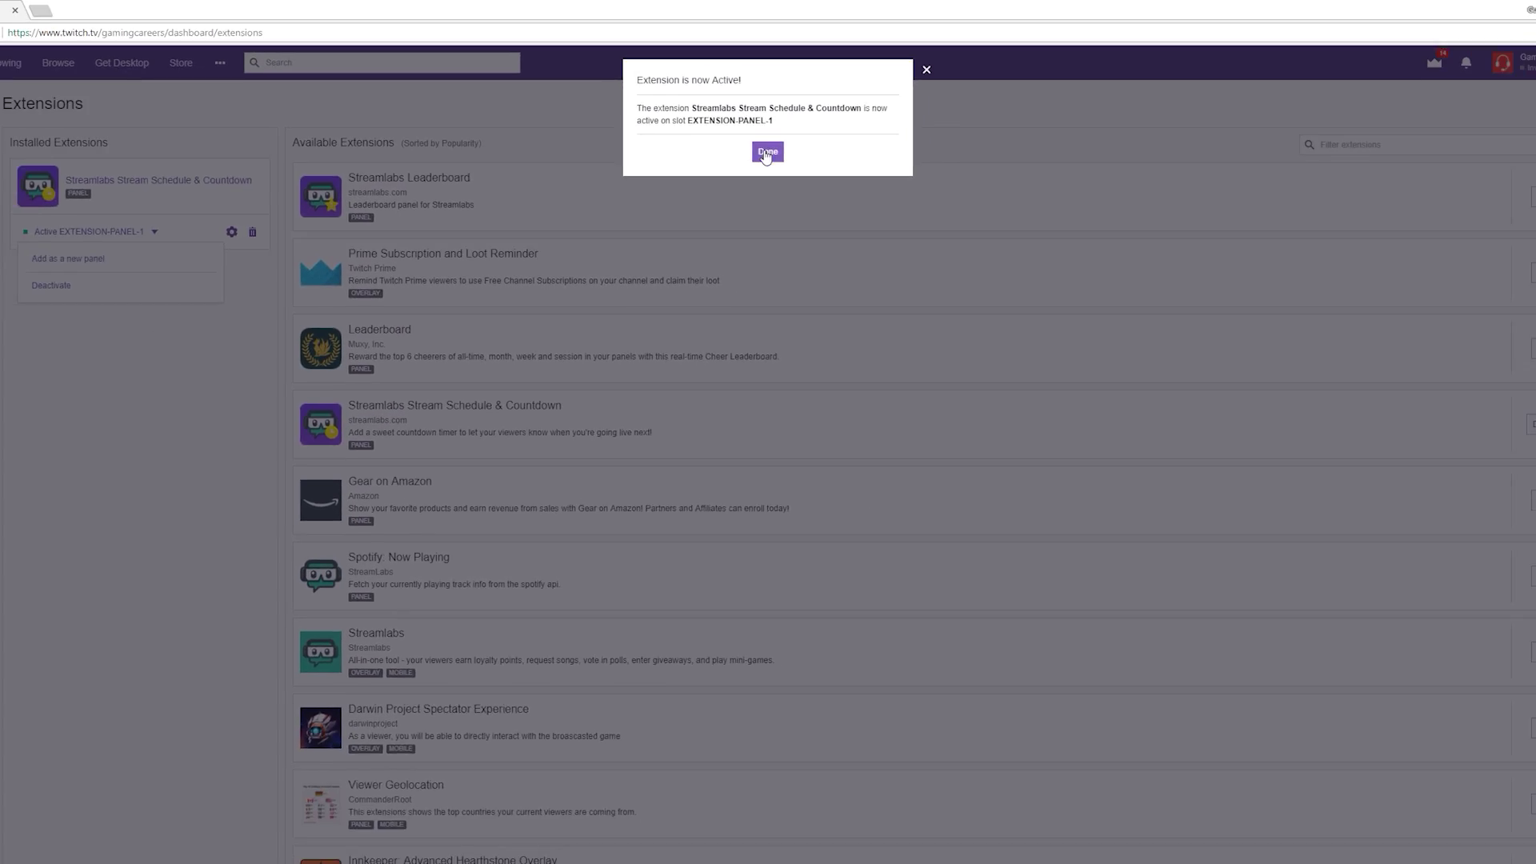
{"action": "left_click", "coordinate": [770, 149]}
Open the channel page from the account menu and scroll to the red countdown panel
{"action": "left_click", "coordinate": [1460, 54]}
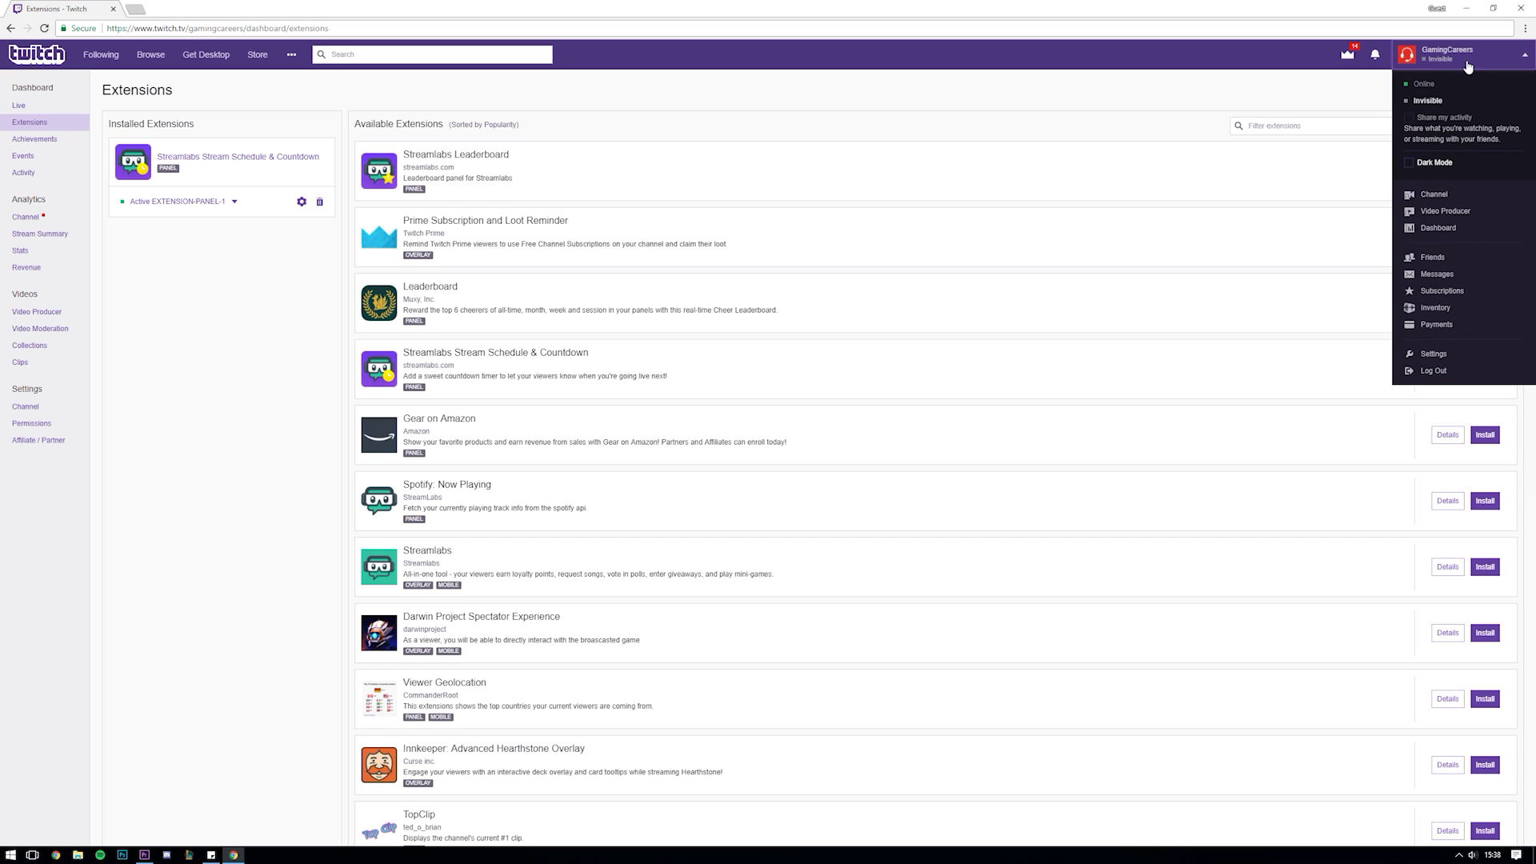
{"action": "left_click", "coordinate": [1456, 170]}
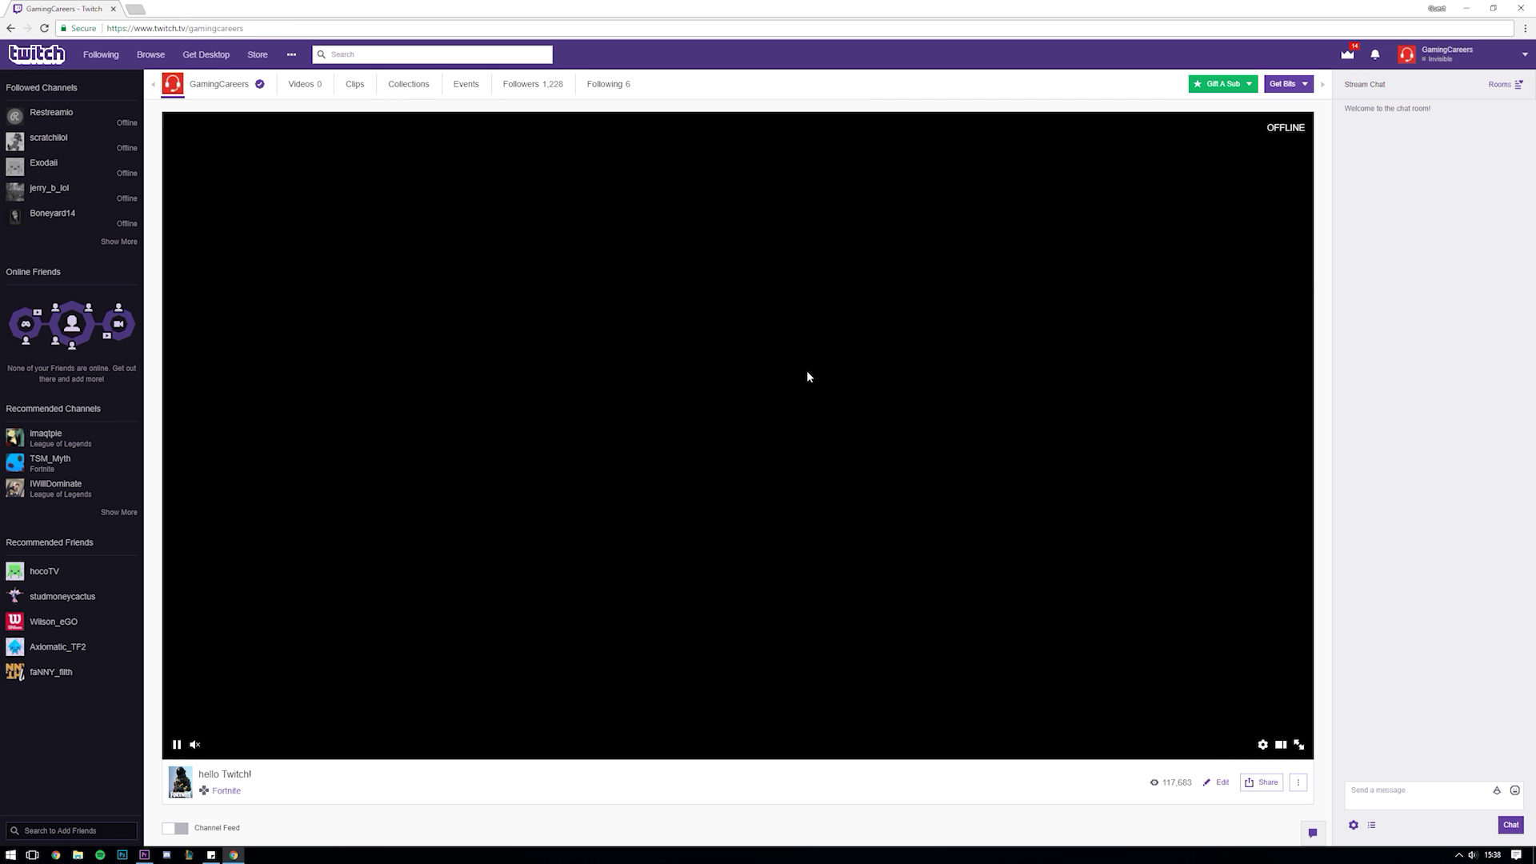
{"action": "scroll", "coordinate": [784, 370], "scroll_direction": "down", "scroll_amount": 3}
{"action": "scroll", "coordinate": [800, 408], "scroll_direction": "down", "scroll_amount": 1}
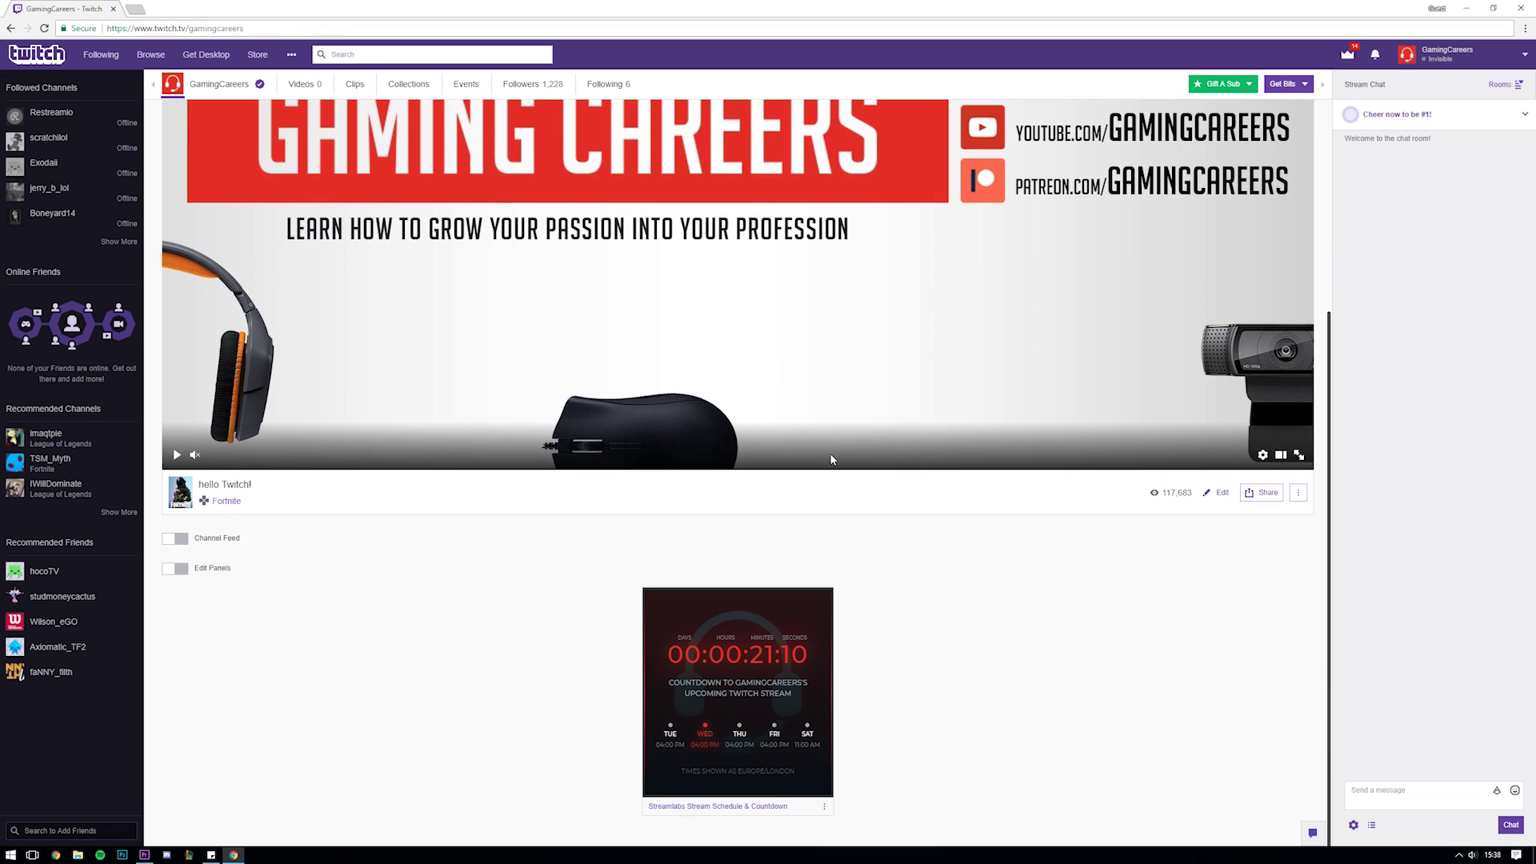